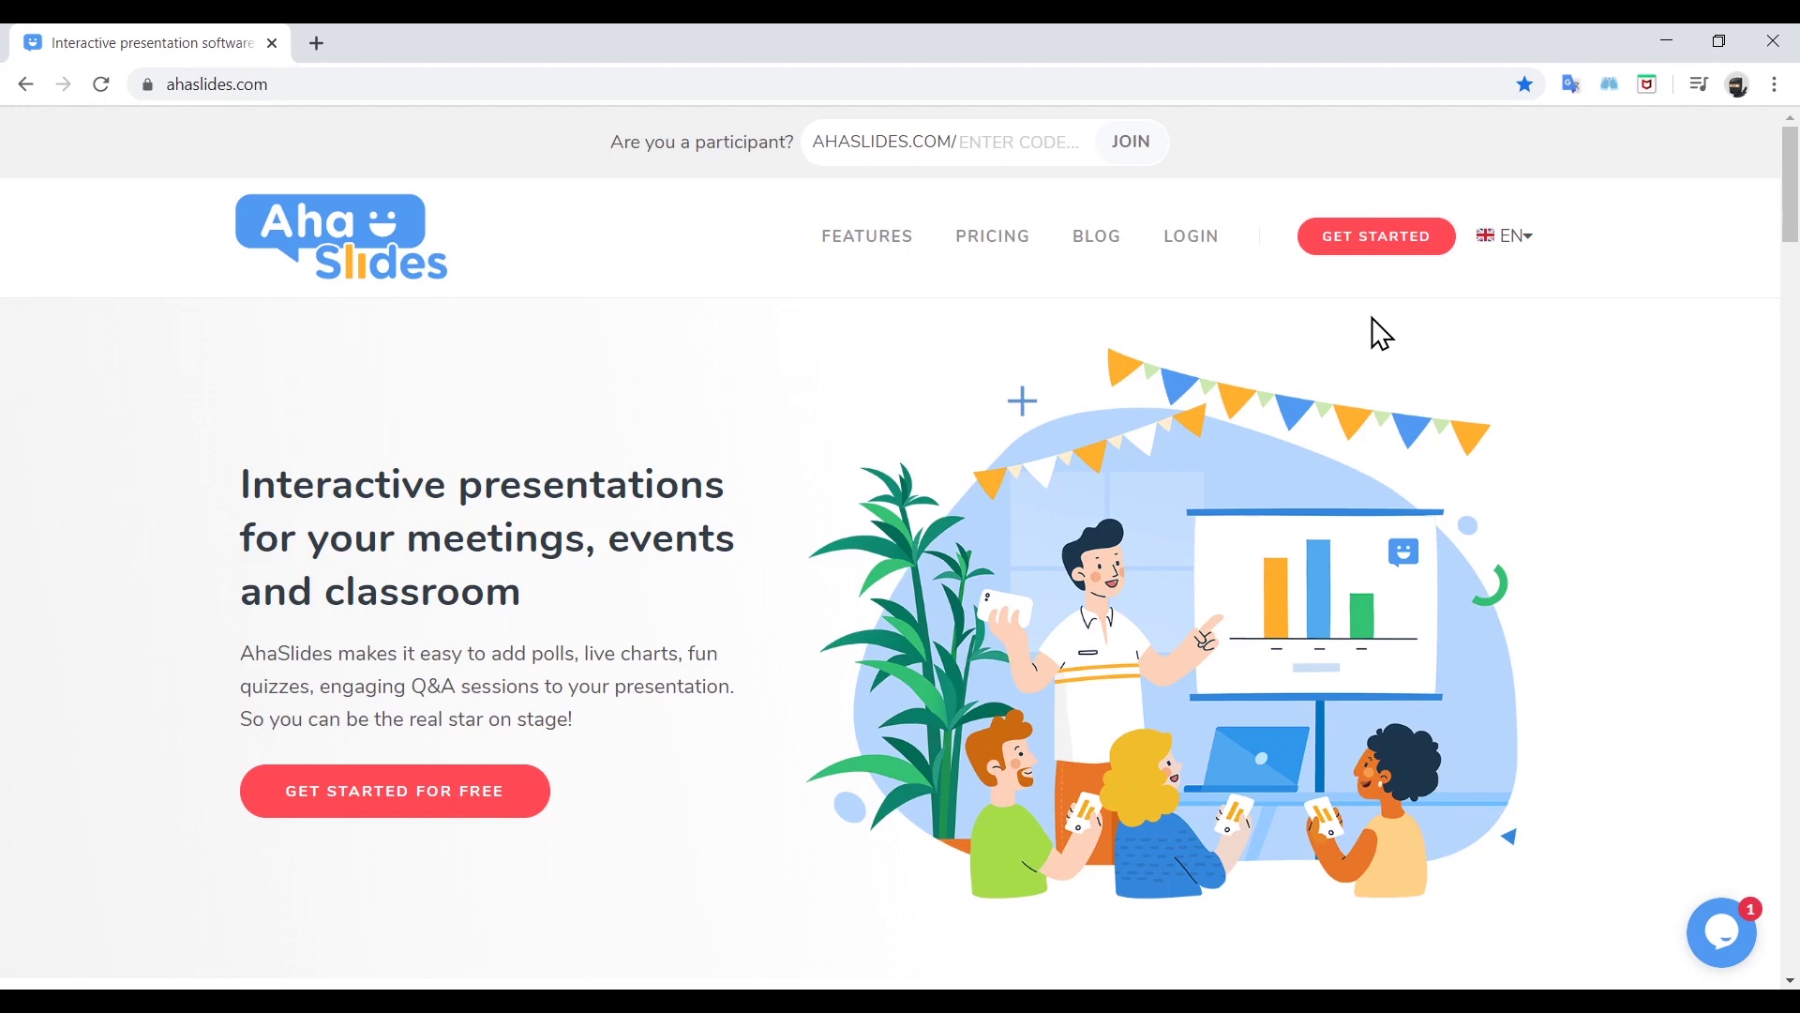
Log in to AhaSlides with the account email and password to reach My Presentations
{"action": "left_click", "coordinate": [1374, 240]}
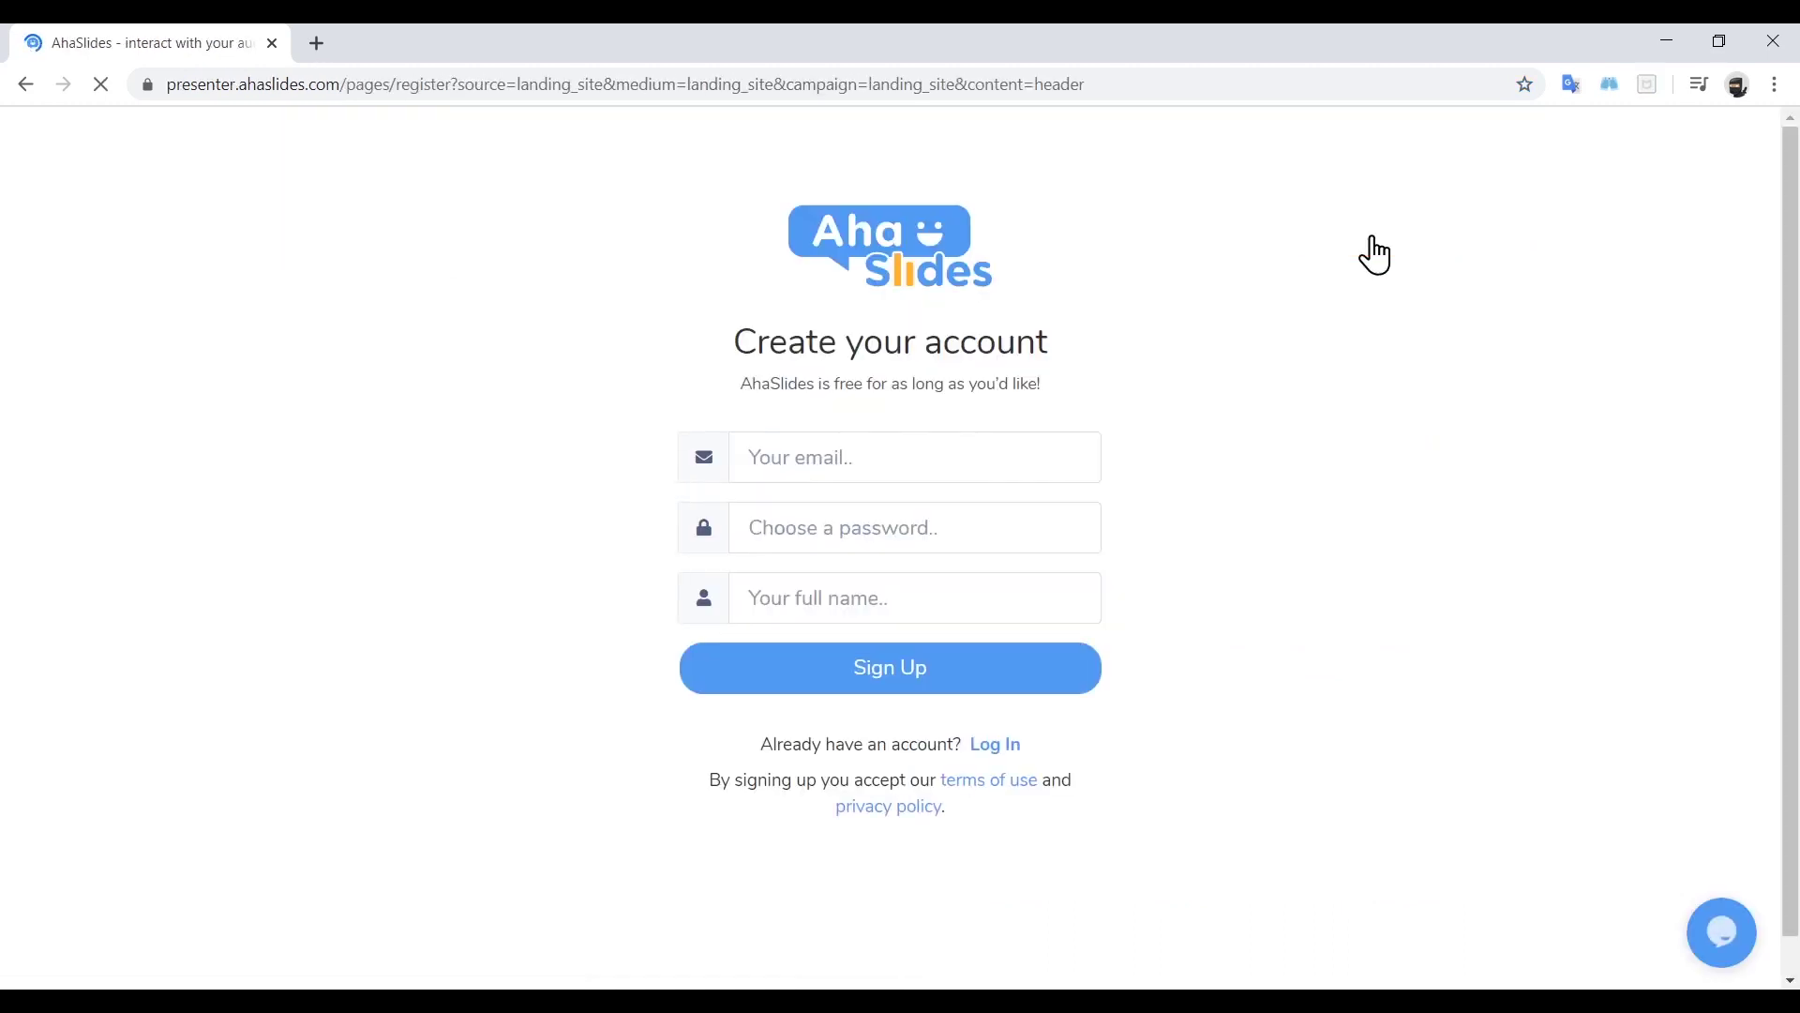
{"action": "left_click", "coordinate": [993, 750]}
{"action": "left_click", "coordinate": [900, 482]}
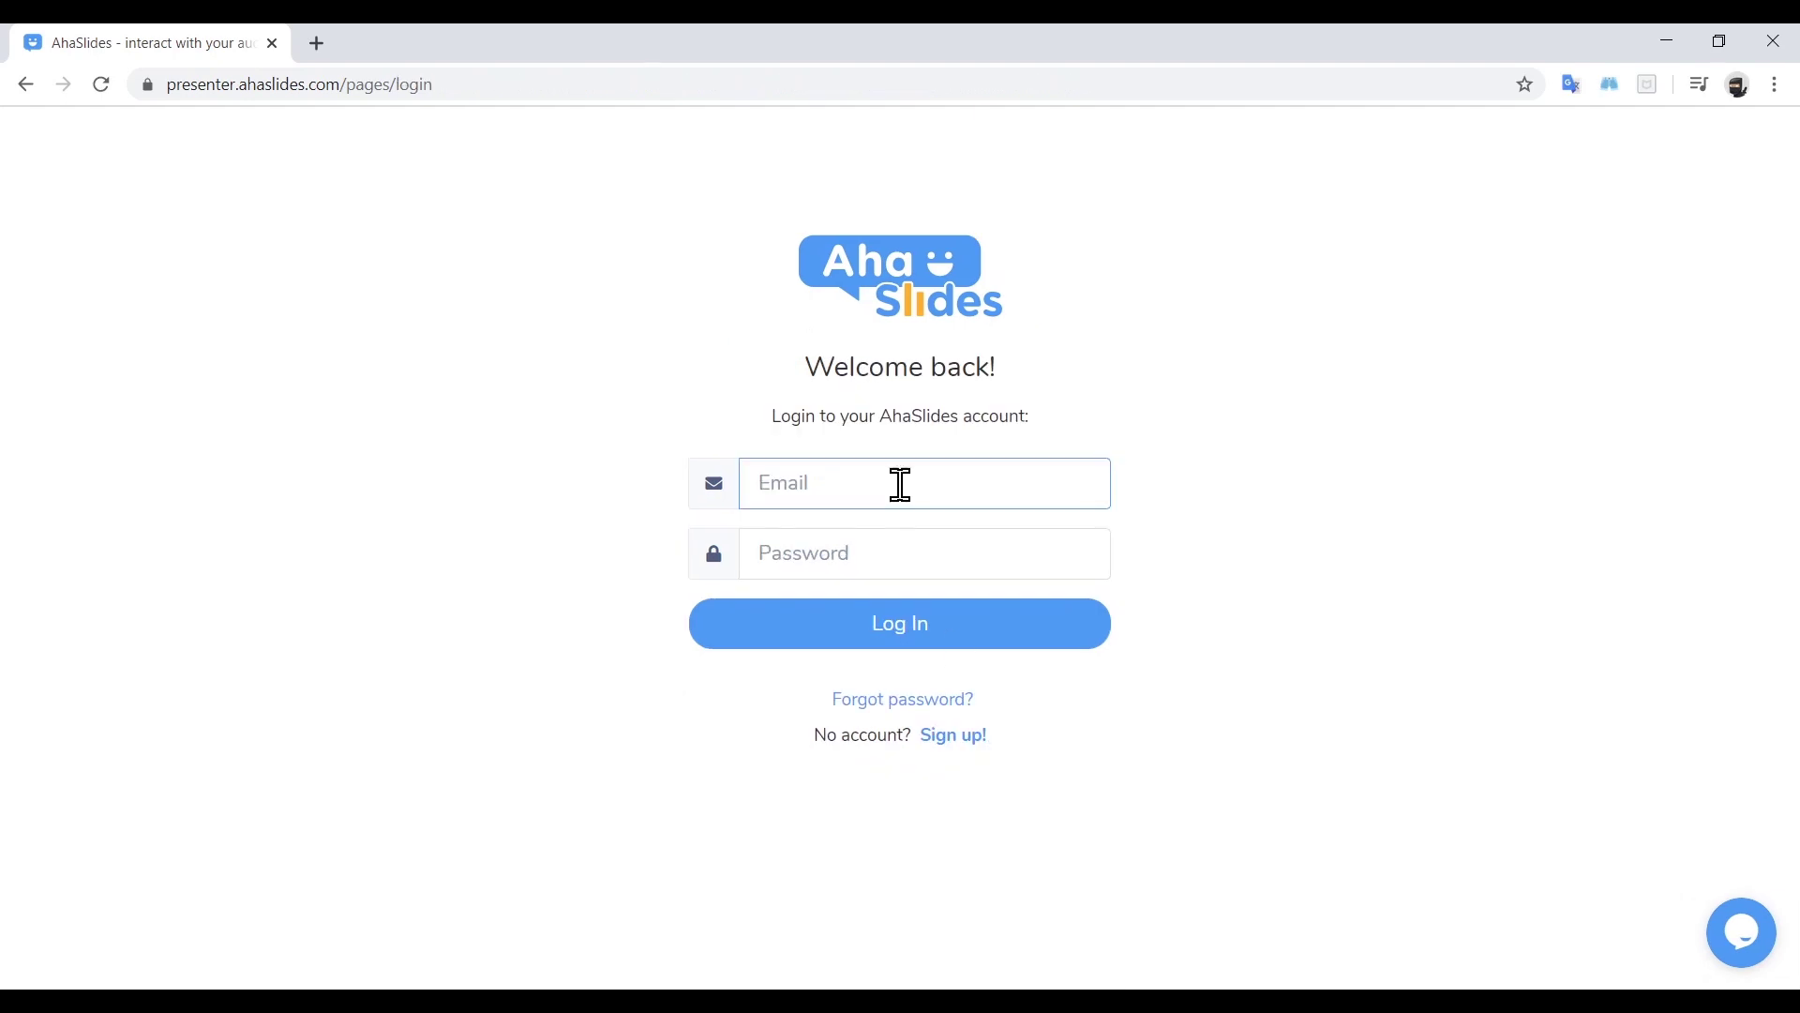
{"action": "key", "text": "Tab"}
{"action": "type", "text": "**********"}
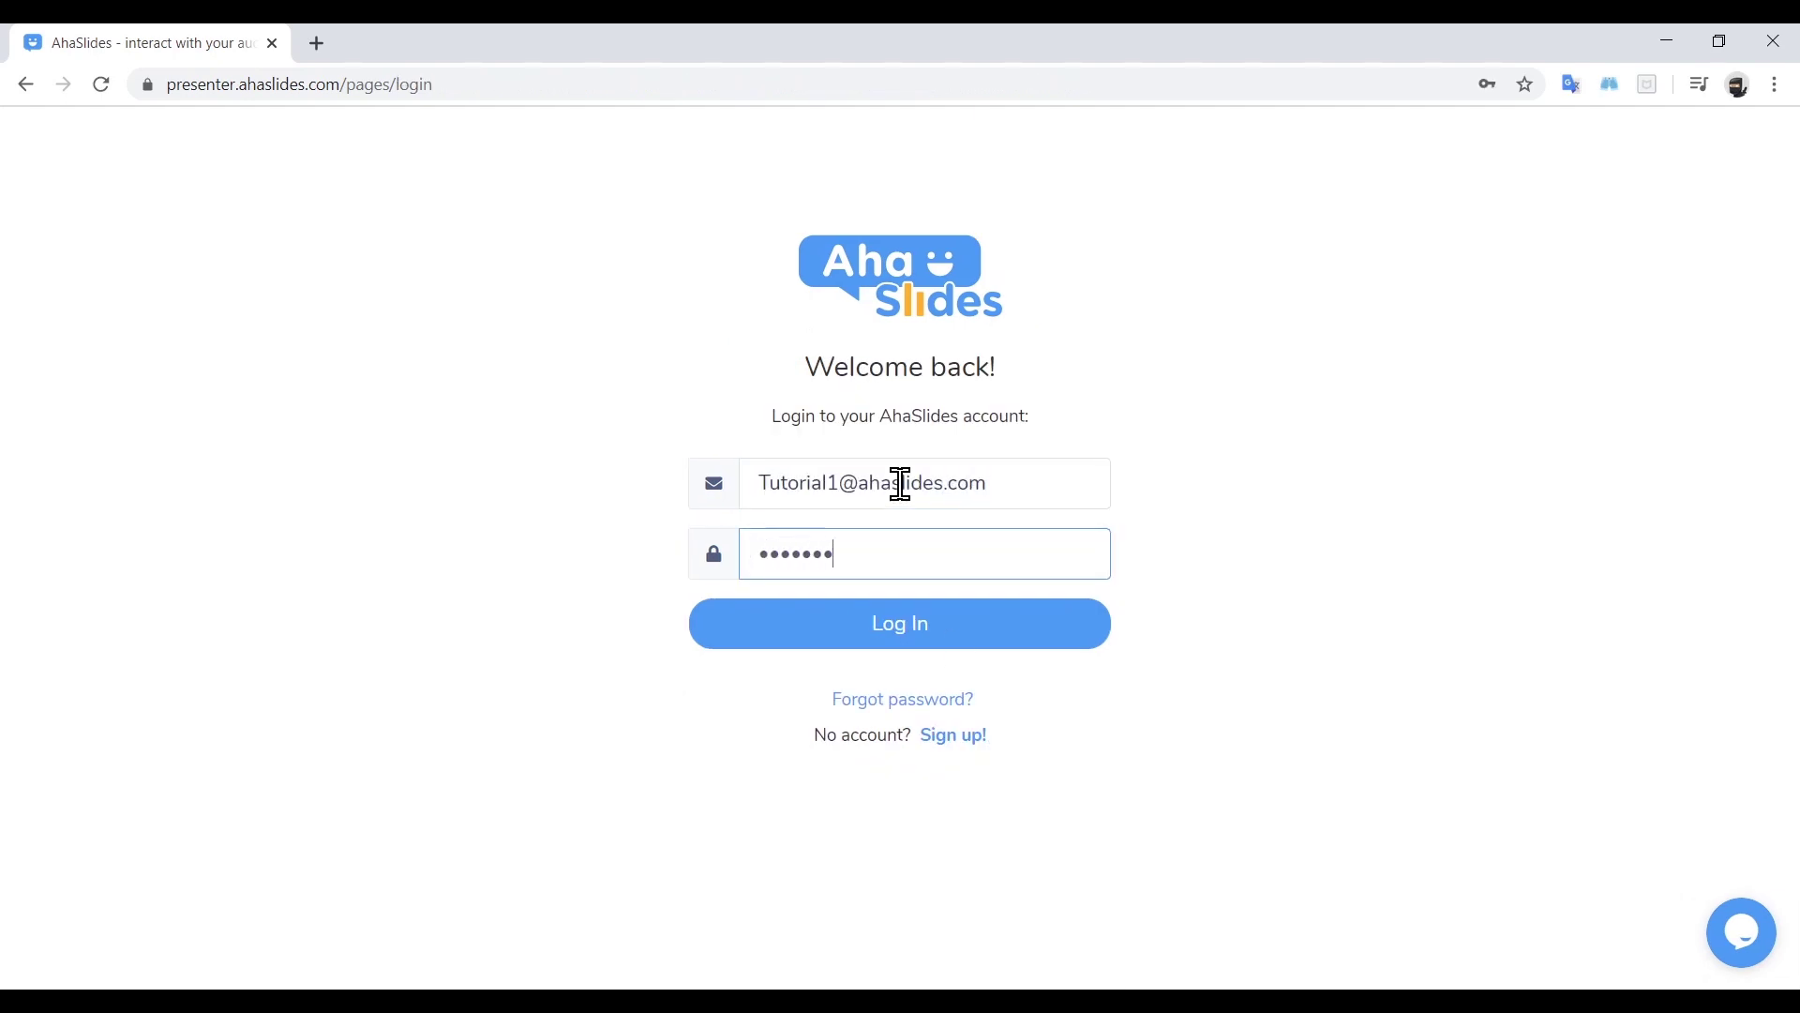
{"action": "left_click", "coordinate": [926, 621]}
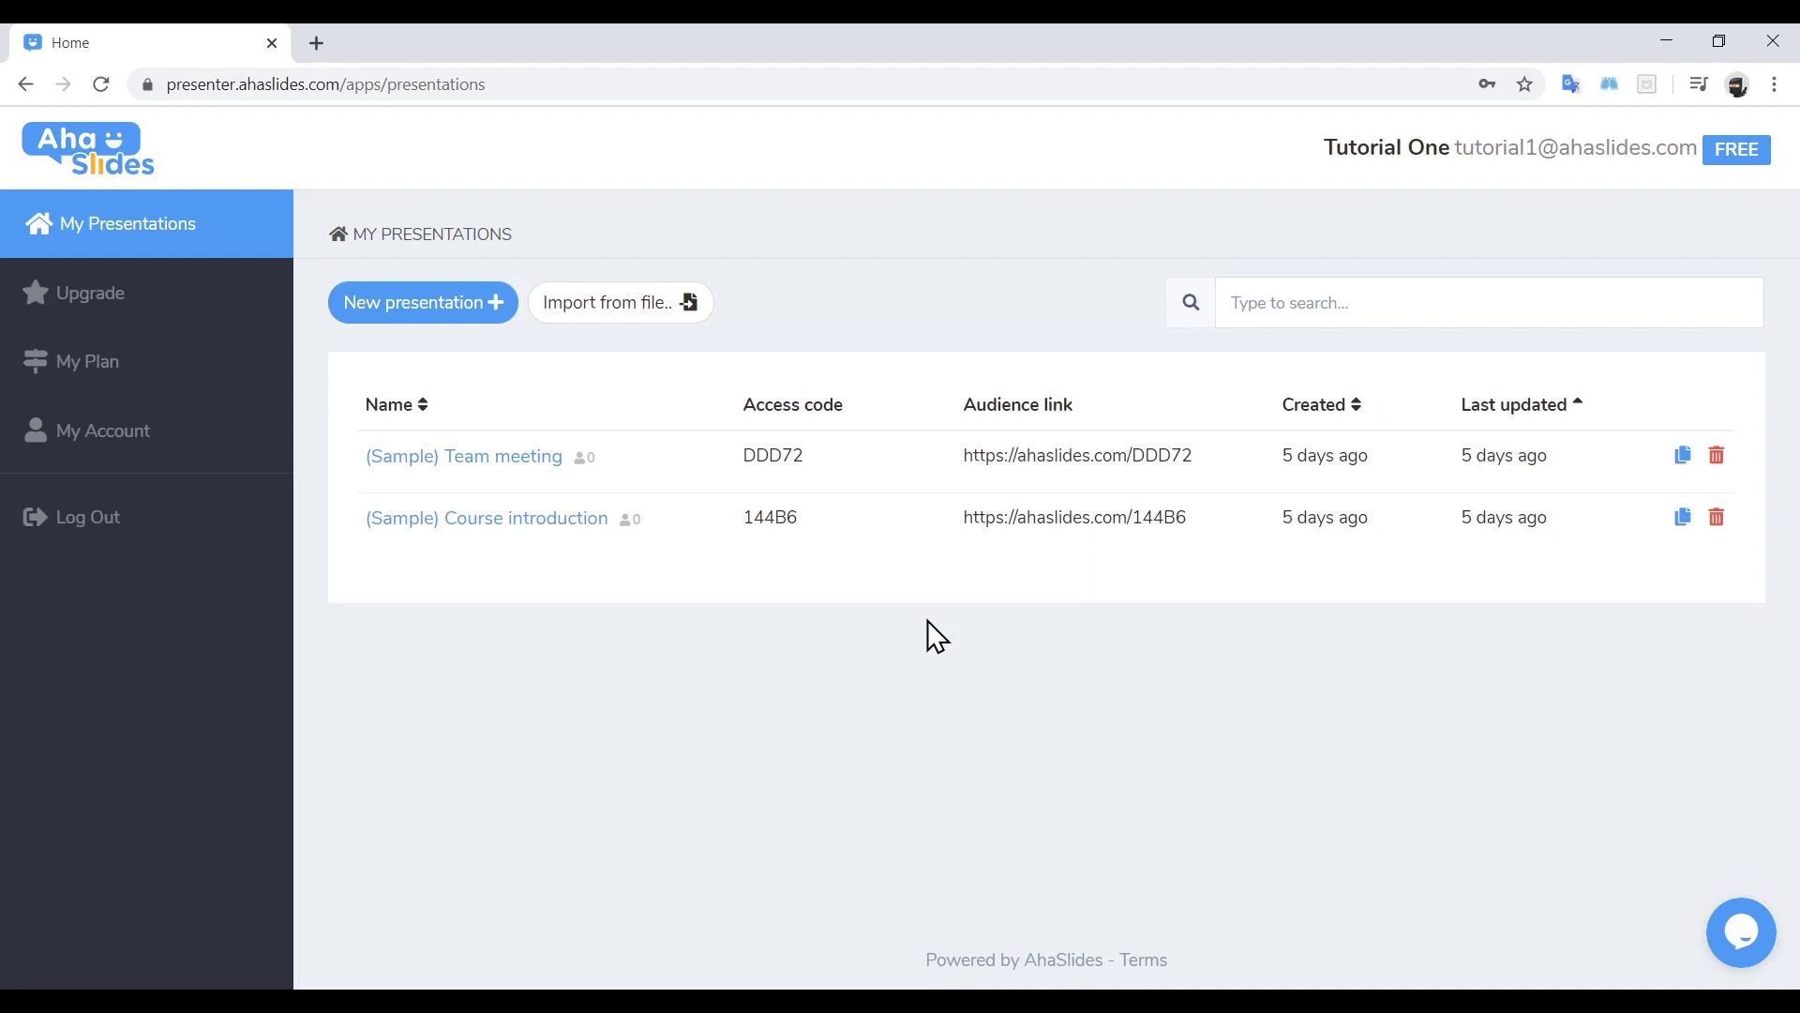
Create a new presentation named 'Tutorial Poll' with access code TUTORIAL1
{"action": "left_click", "coordinate": [443, 313]}
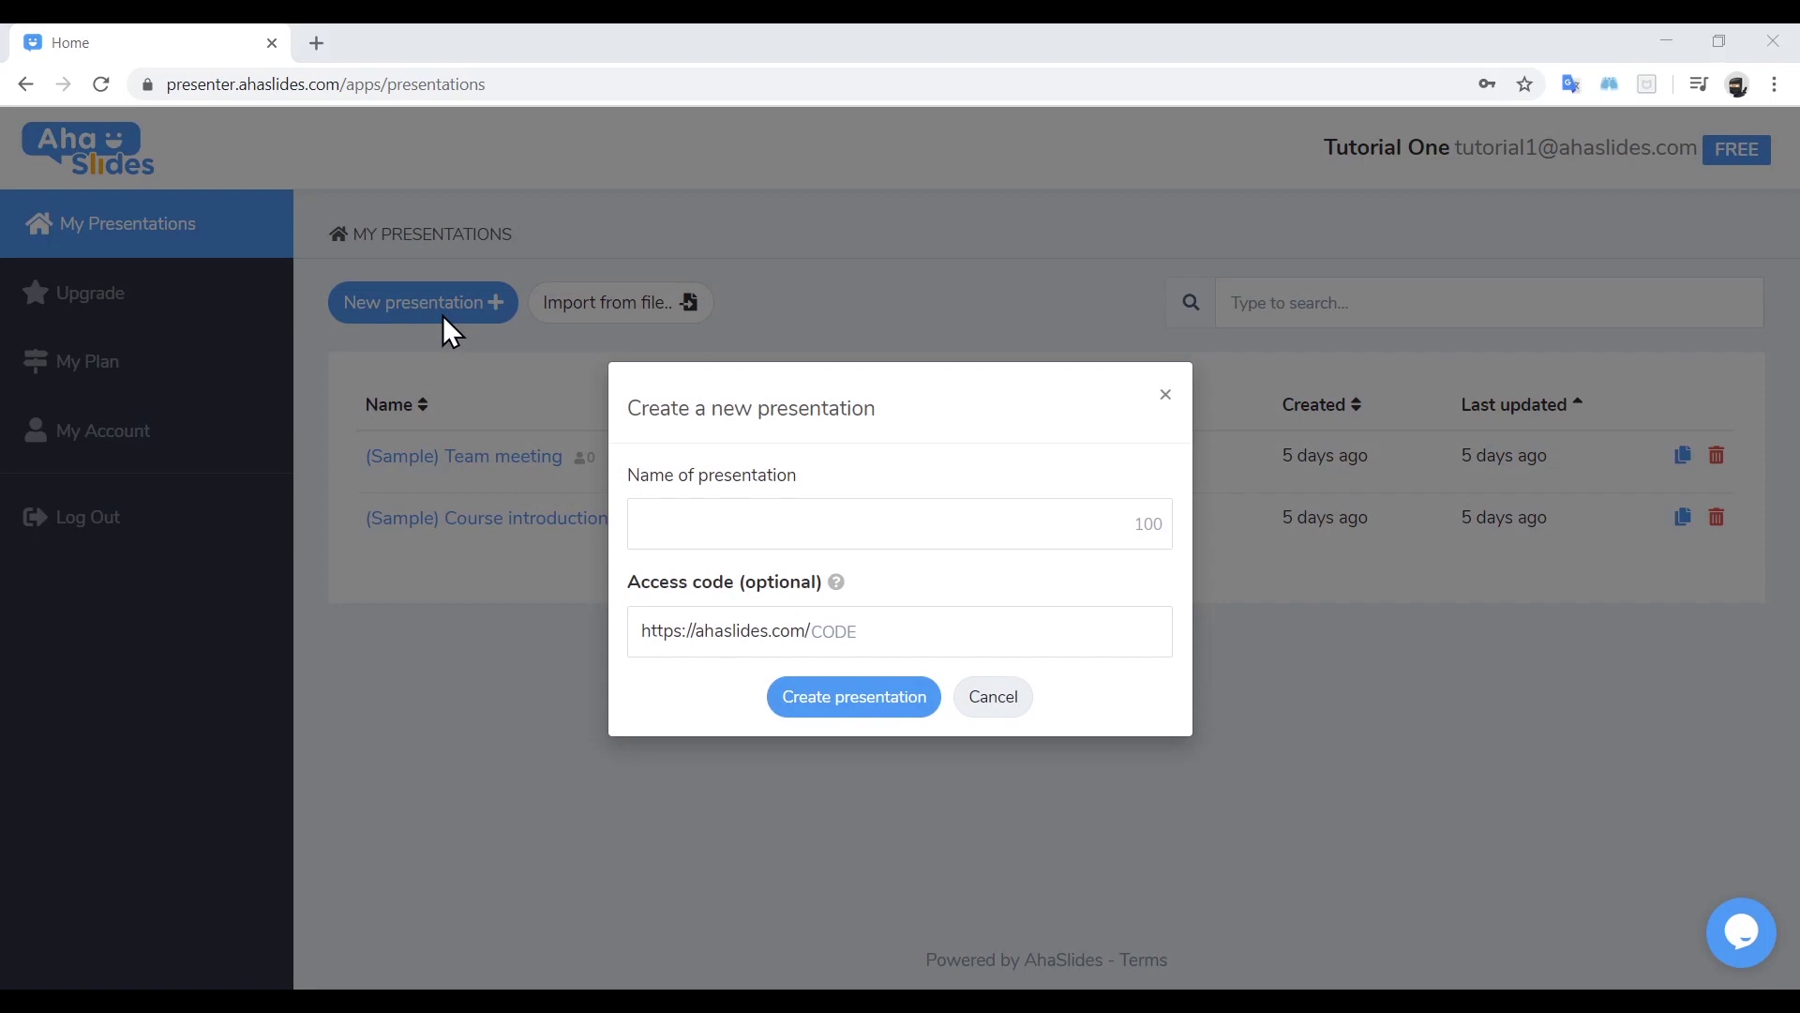
{"action": "left_click", "coordinate": [708, 517]}
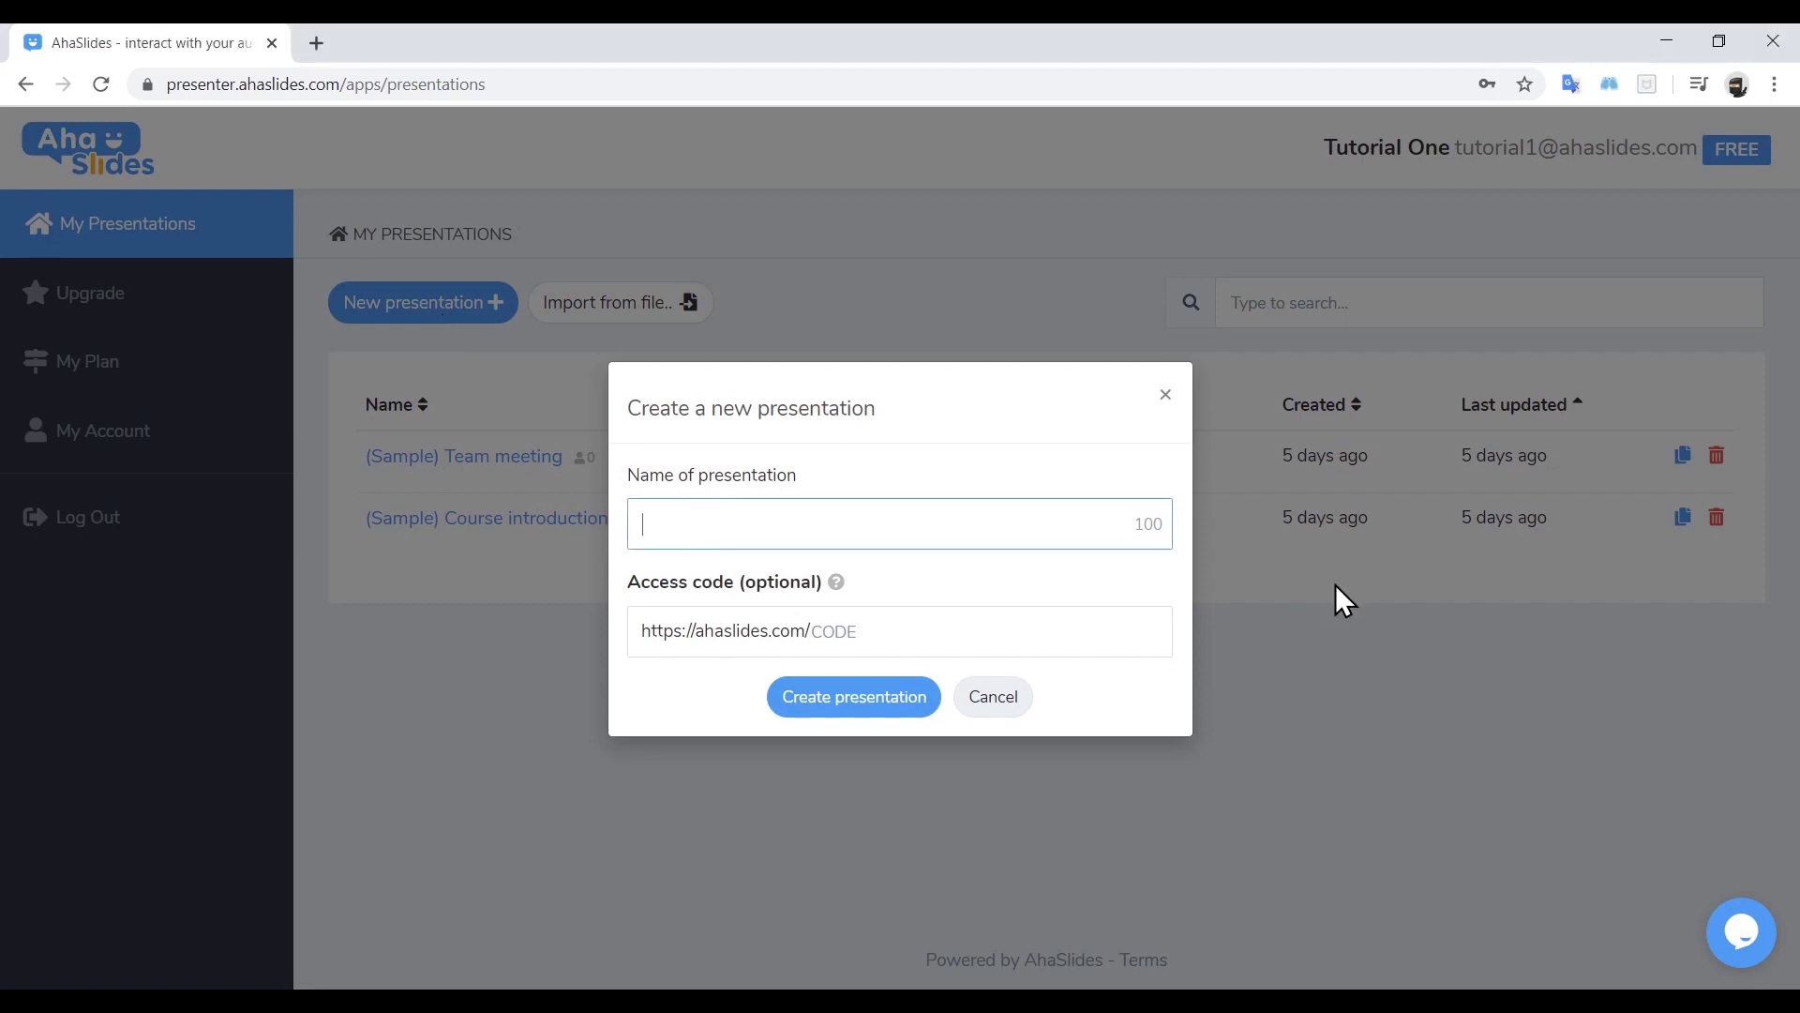
{"action": "type", "text": "Tutorial Poll"}
{"action": "left_click", "coordinate": [1040, 643]}
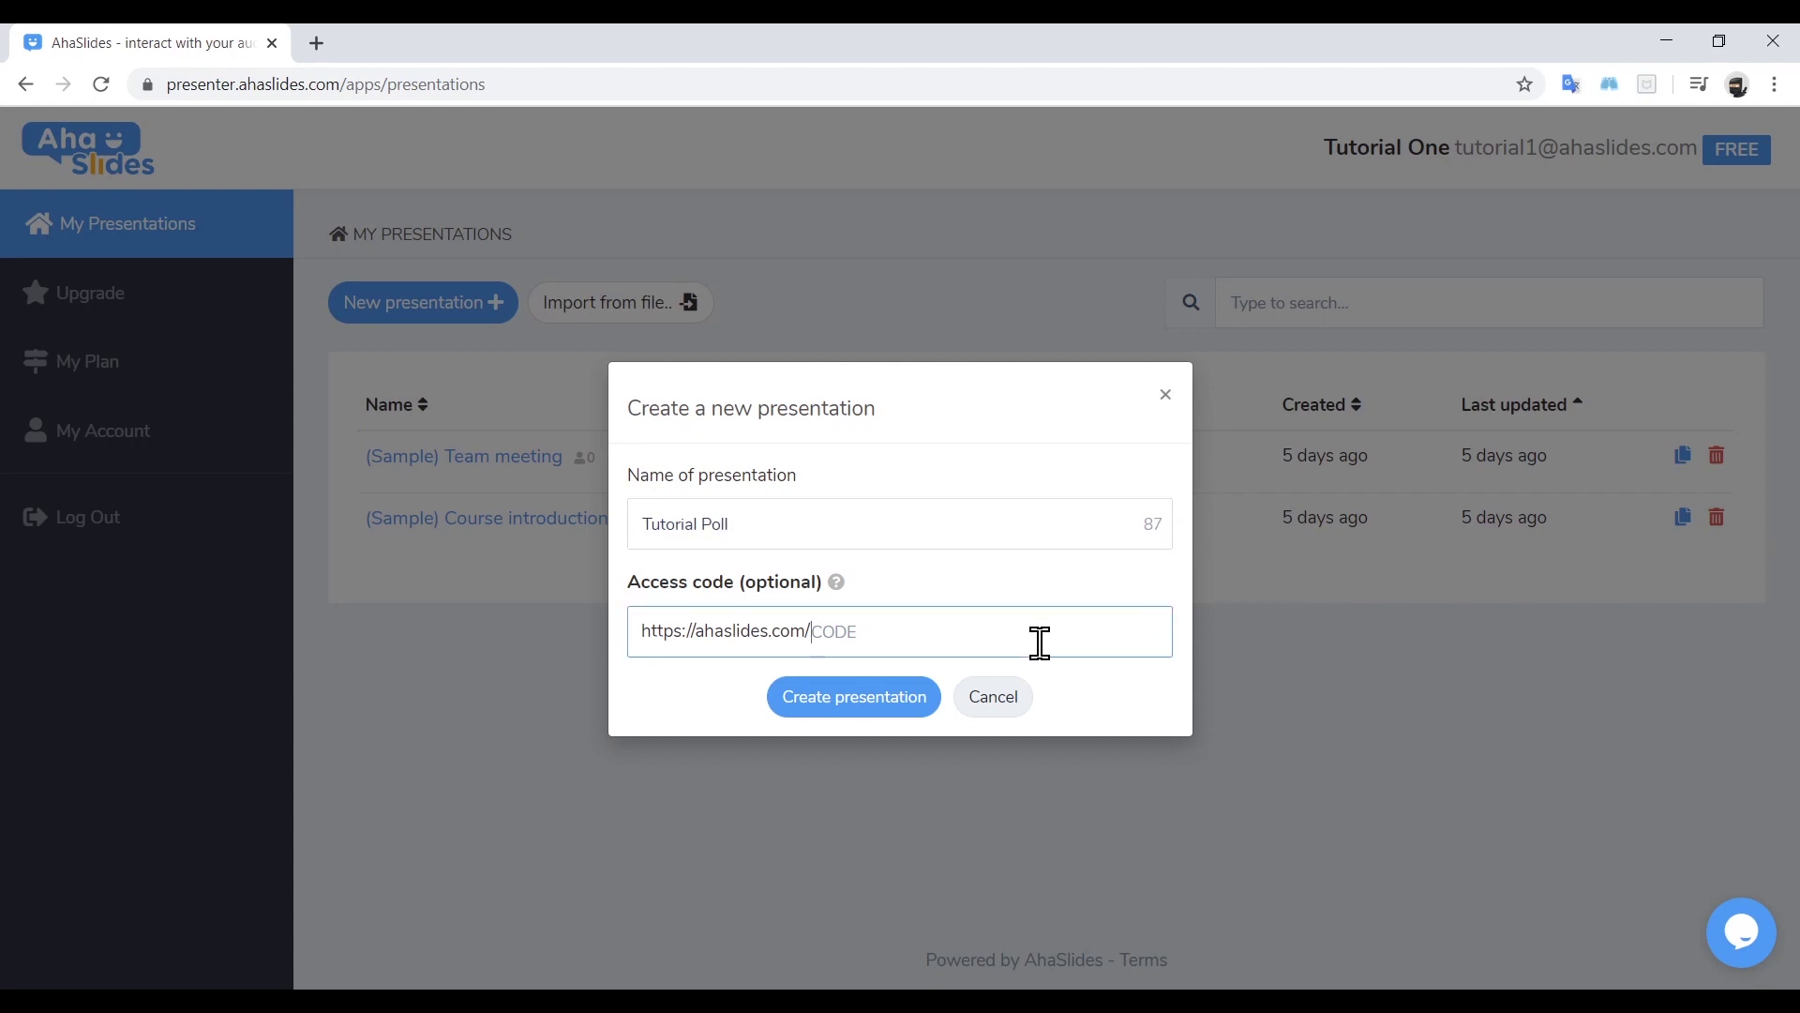
{"action": "type", "text": "TUTORIAL1"}
{"action": "left_click", "coordinate": [879, 715]}
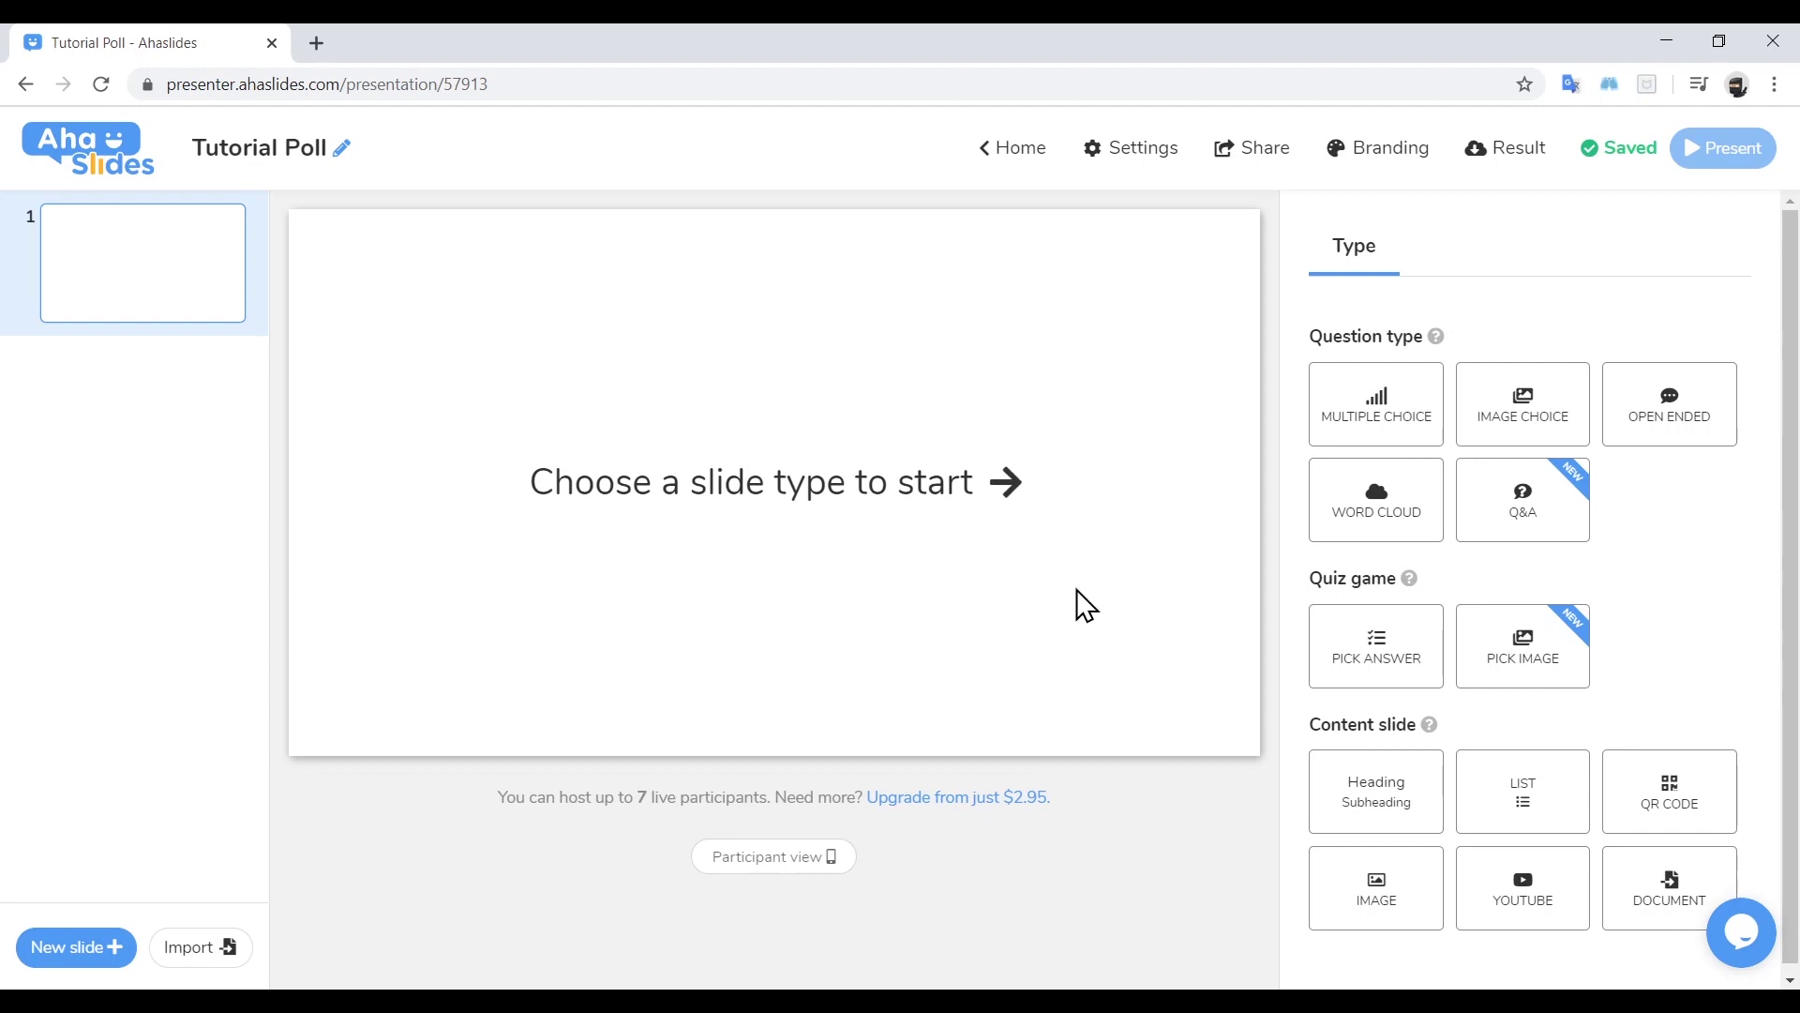
Make slide 1 Multiple Choice asking 'What do you think is the most important factor in a good presentation?'
{"action": "left_click", "coordinate": [1358, 413]}
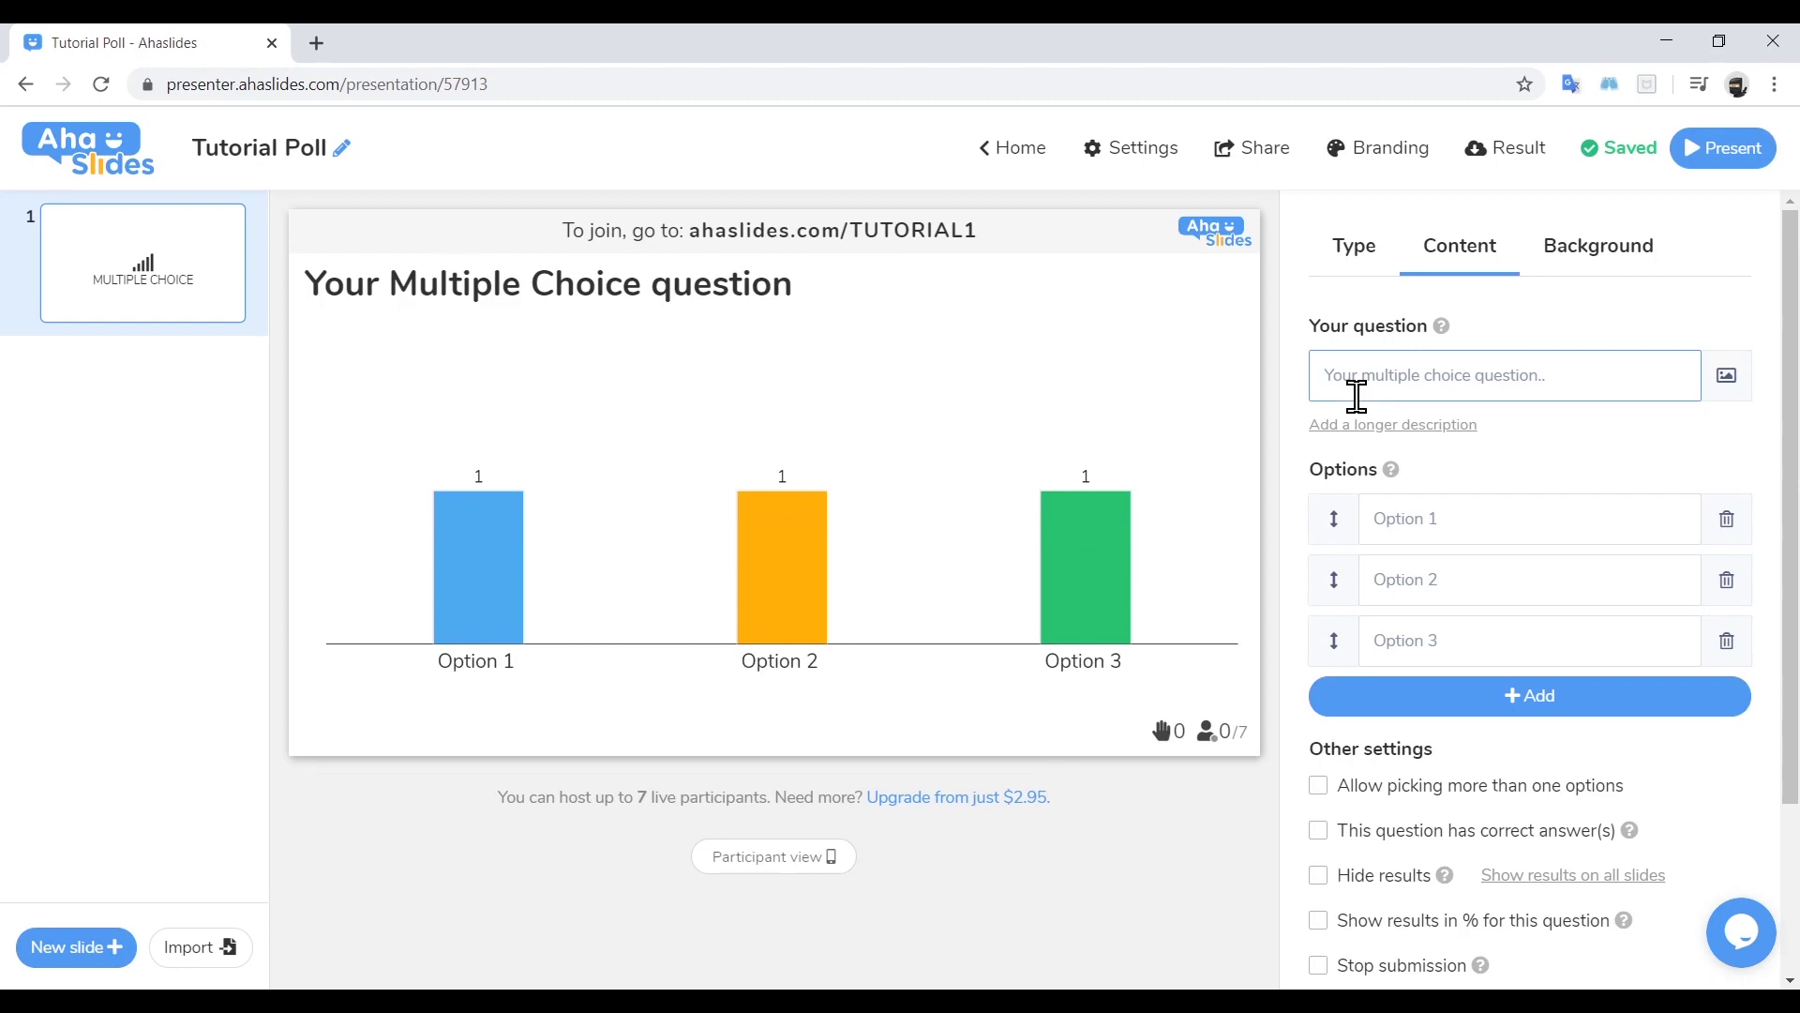
{"action": "left_click", "coordinate": [1354, 249]}
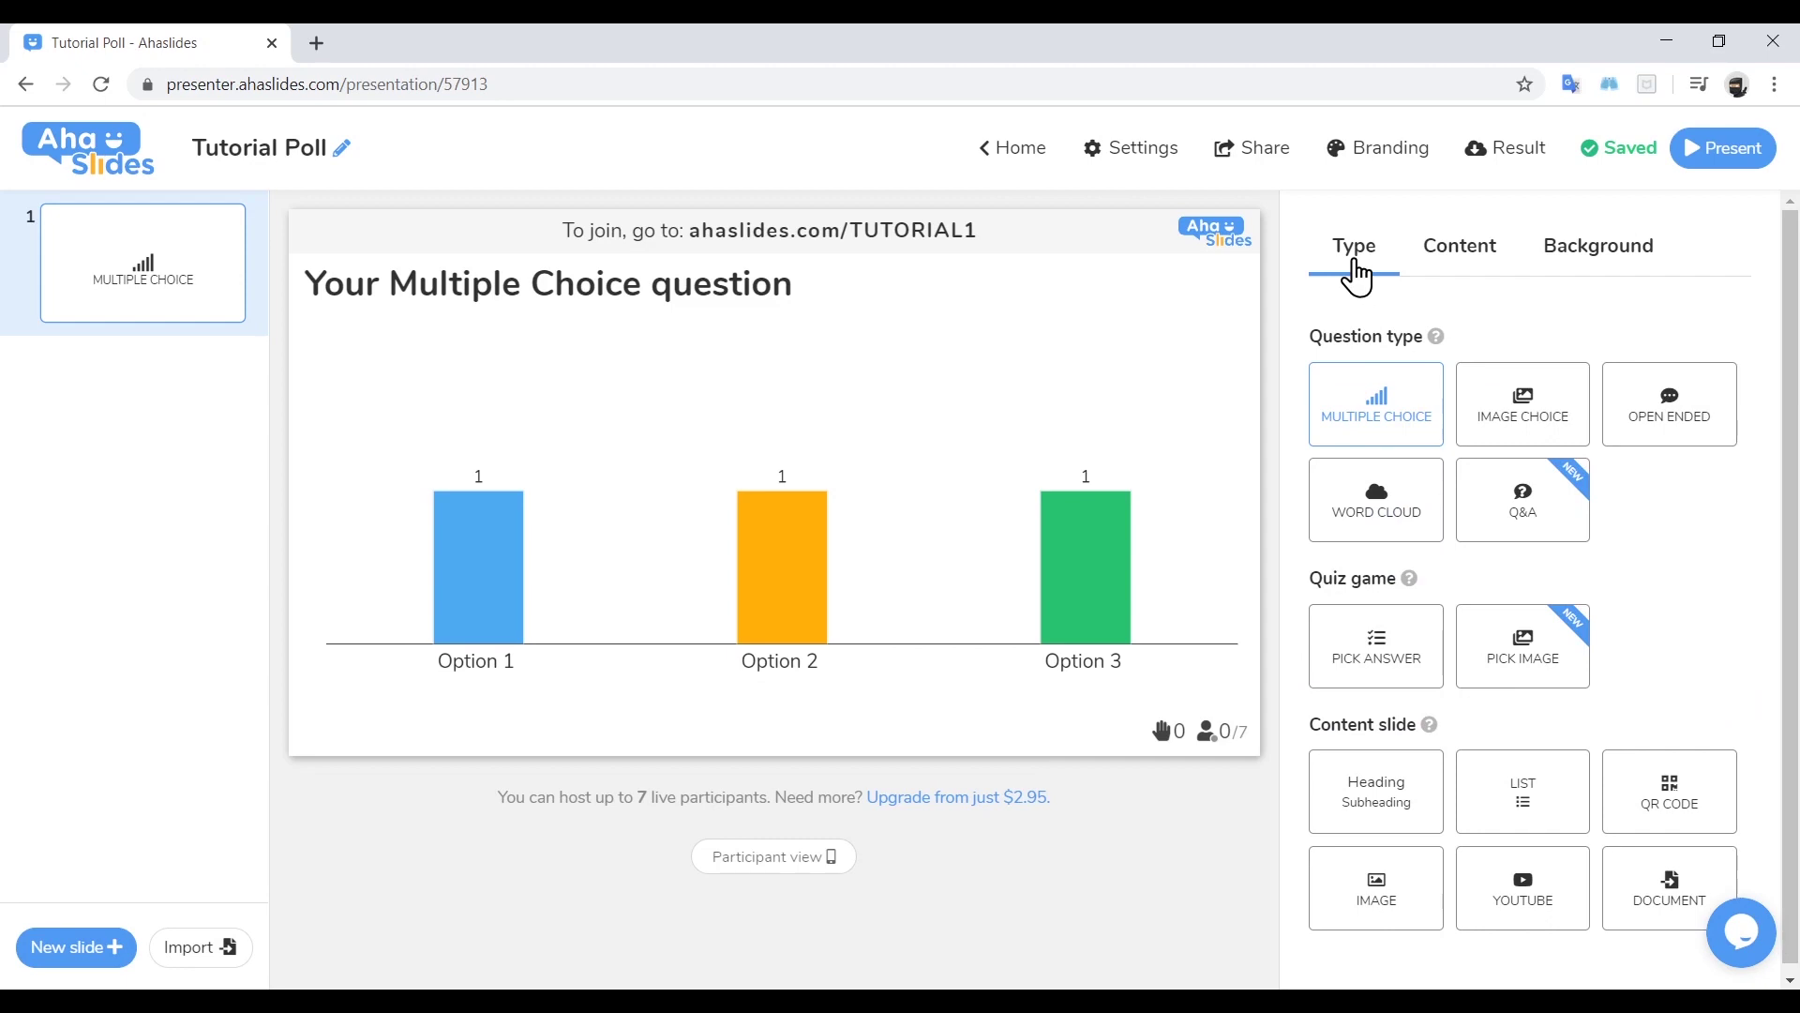
{"action": "left_click", "coordinate": [1456, 269]}
{"action": "left_click", "coordinate": [1450, 366]}
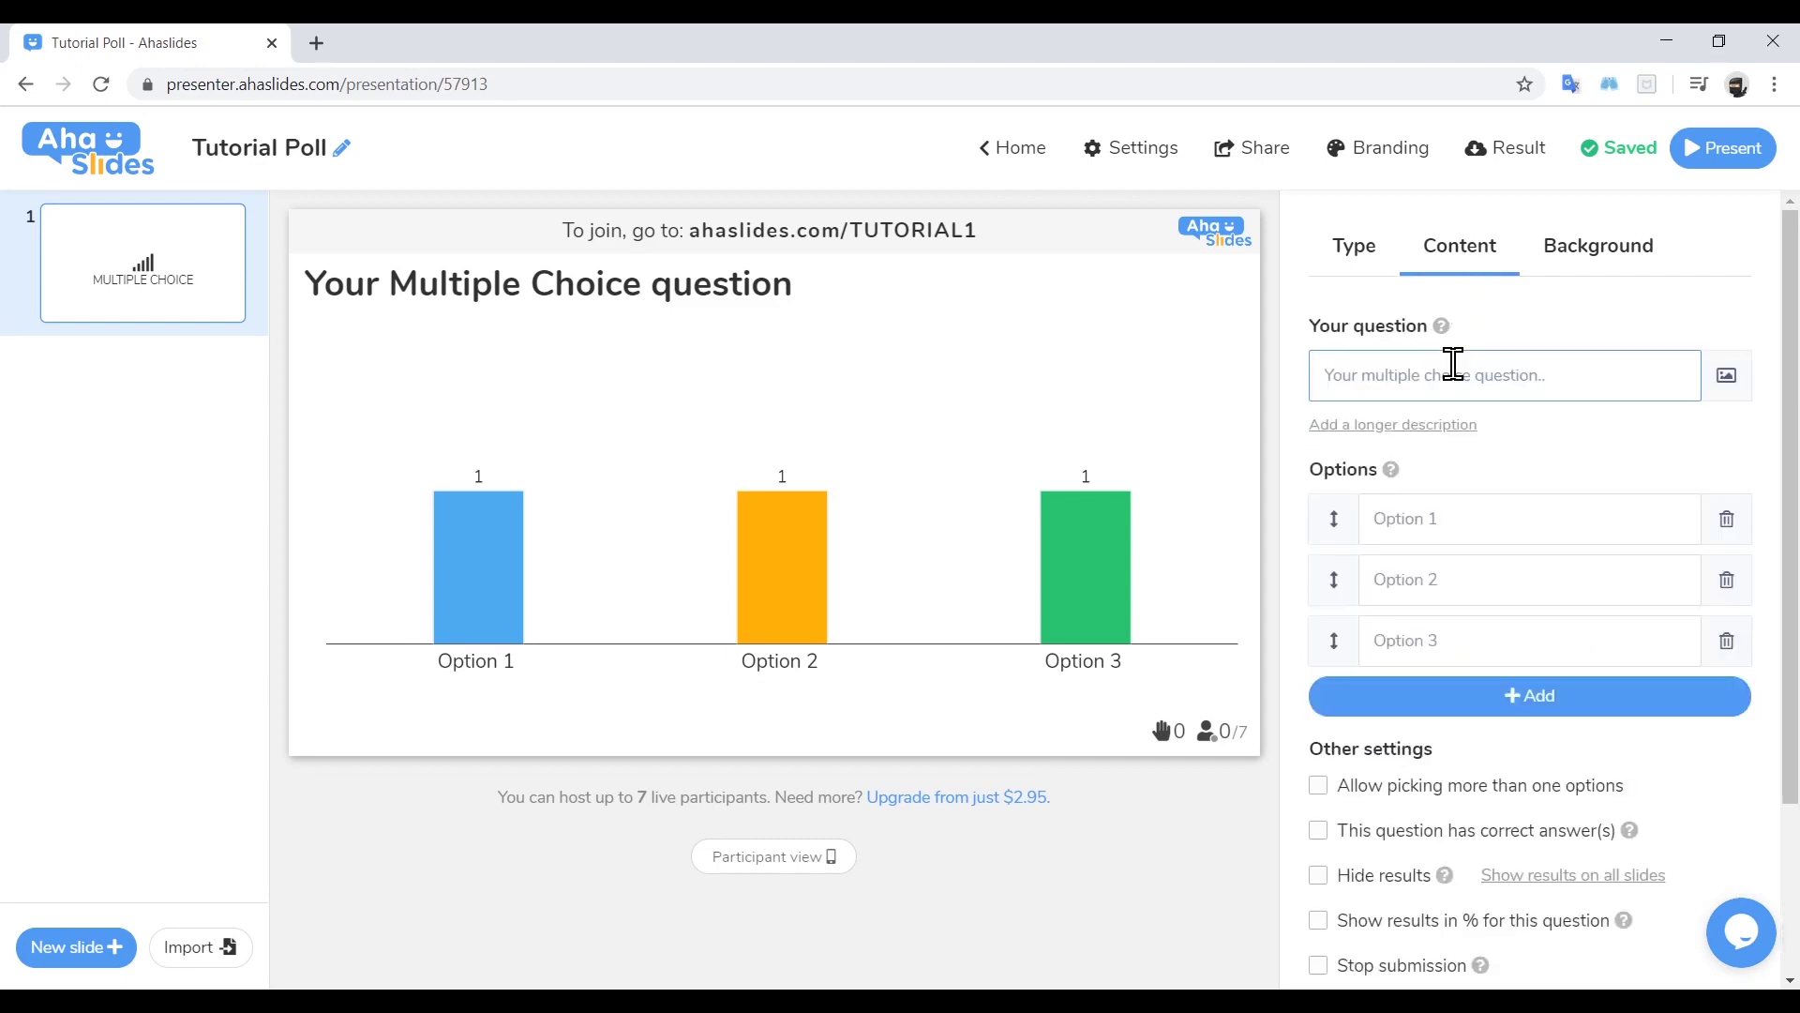
{"action": "type", "text": "What"}
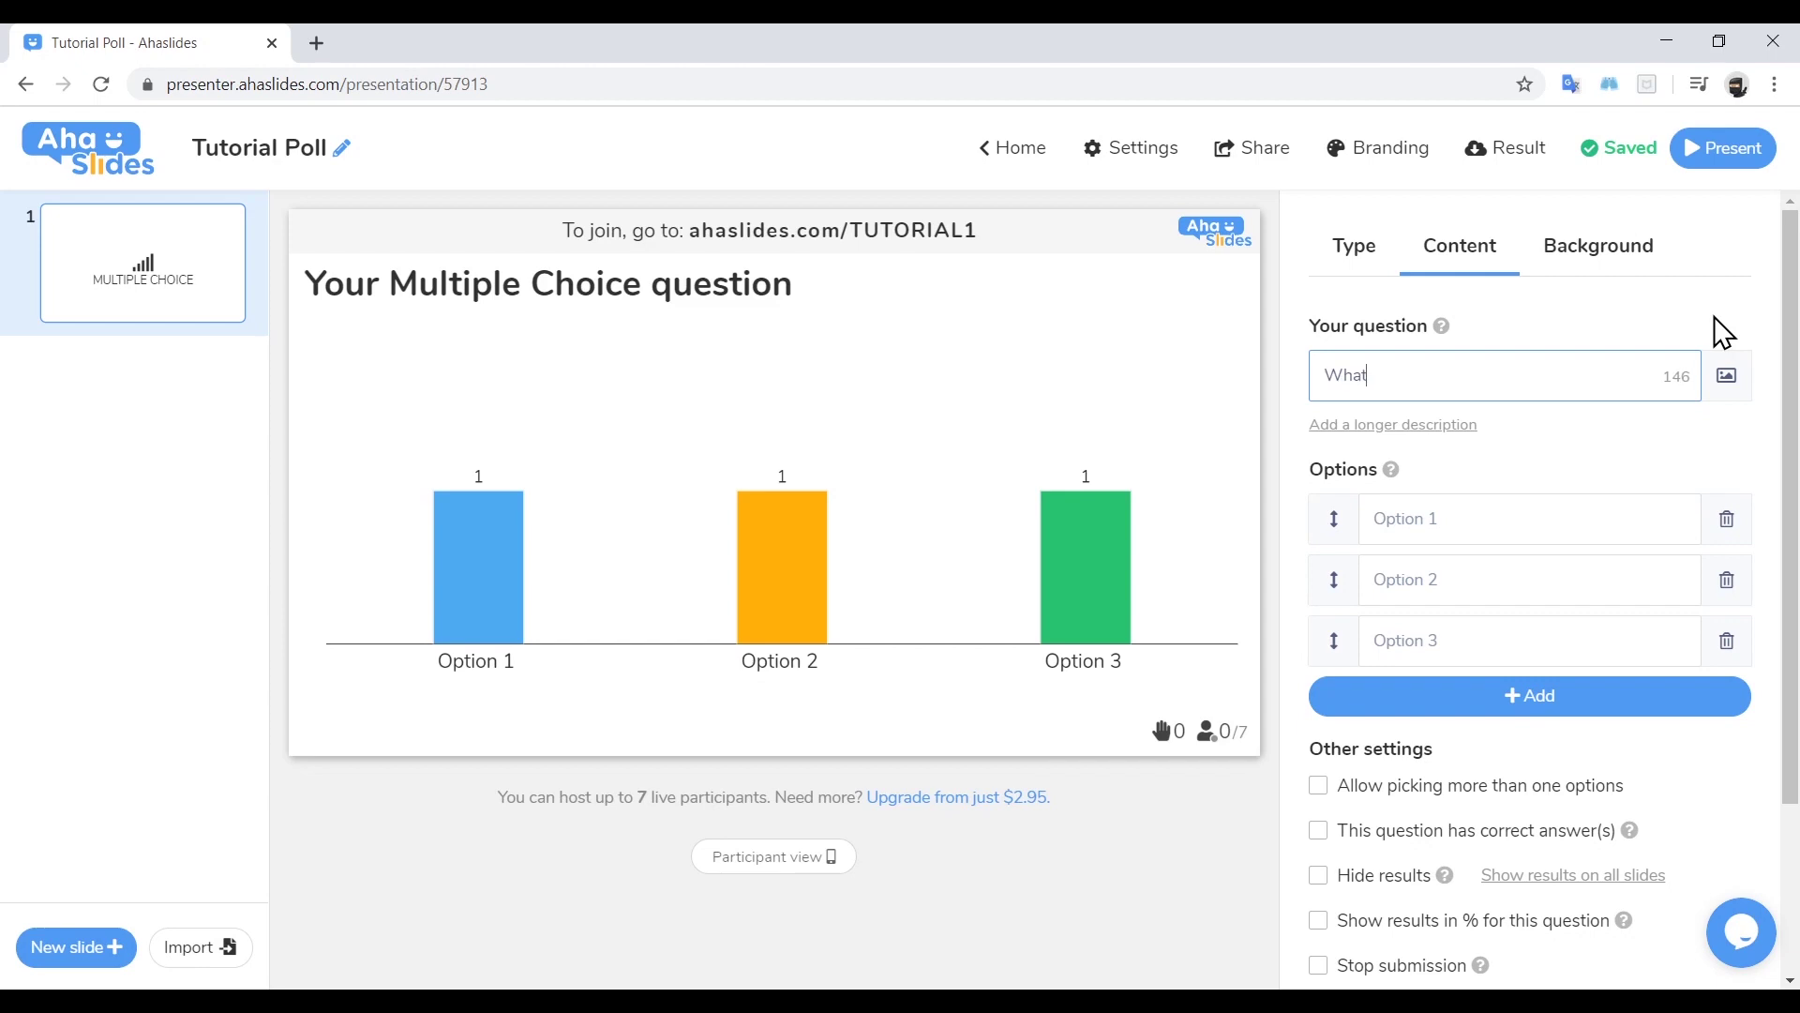
{"action": "type", "text": " do you think is the "}
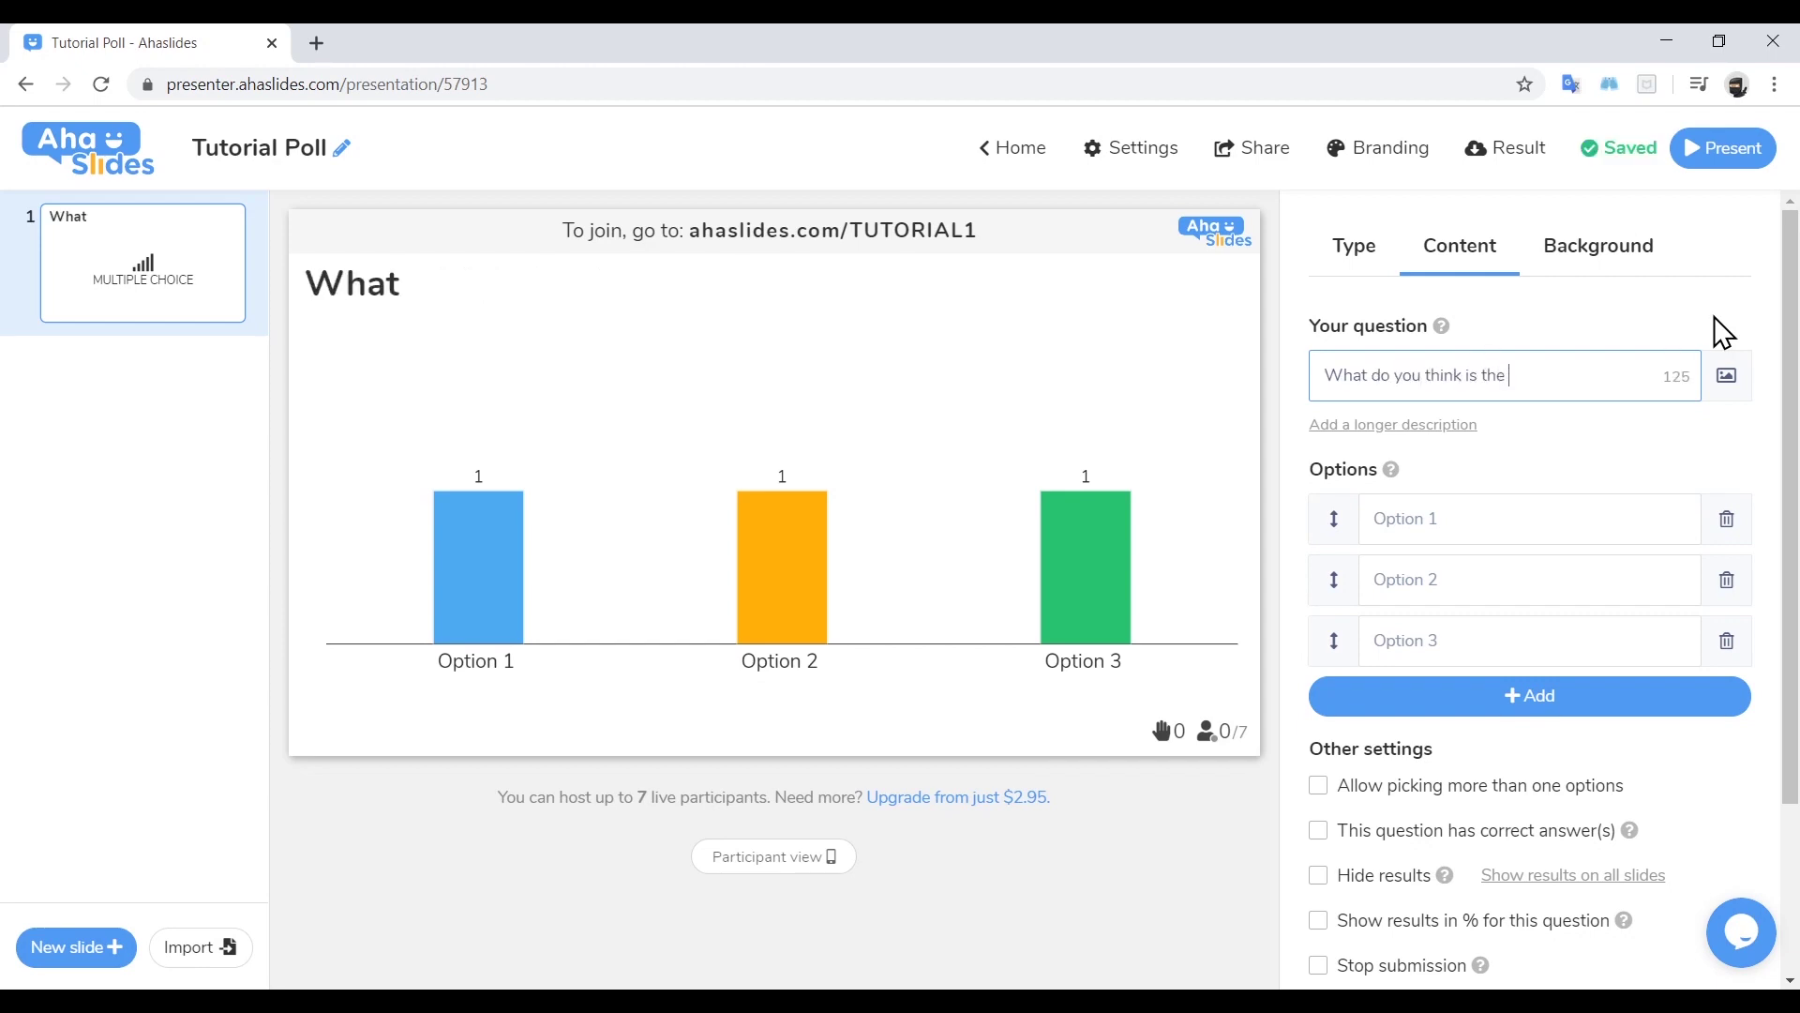
{"action": "type", "text": "most important facto"}
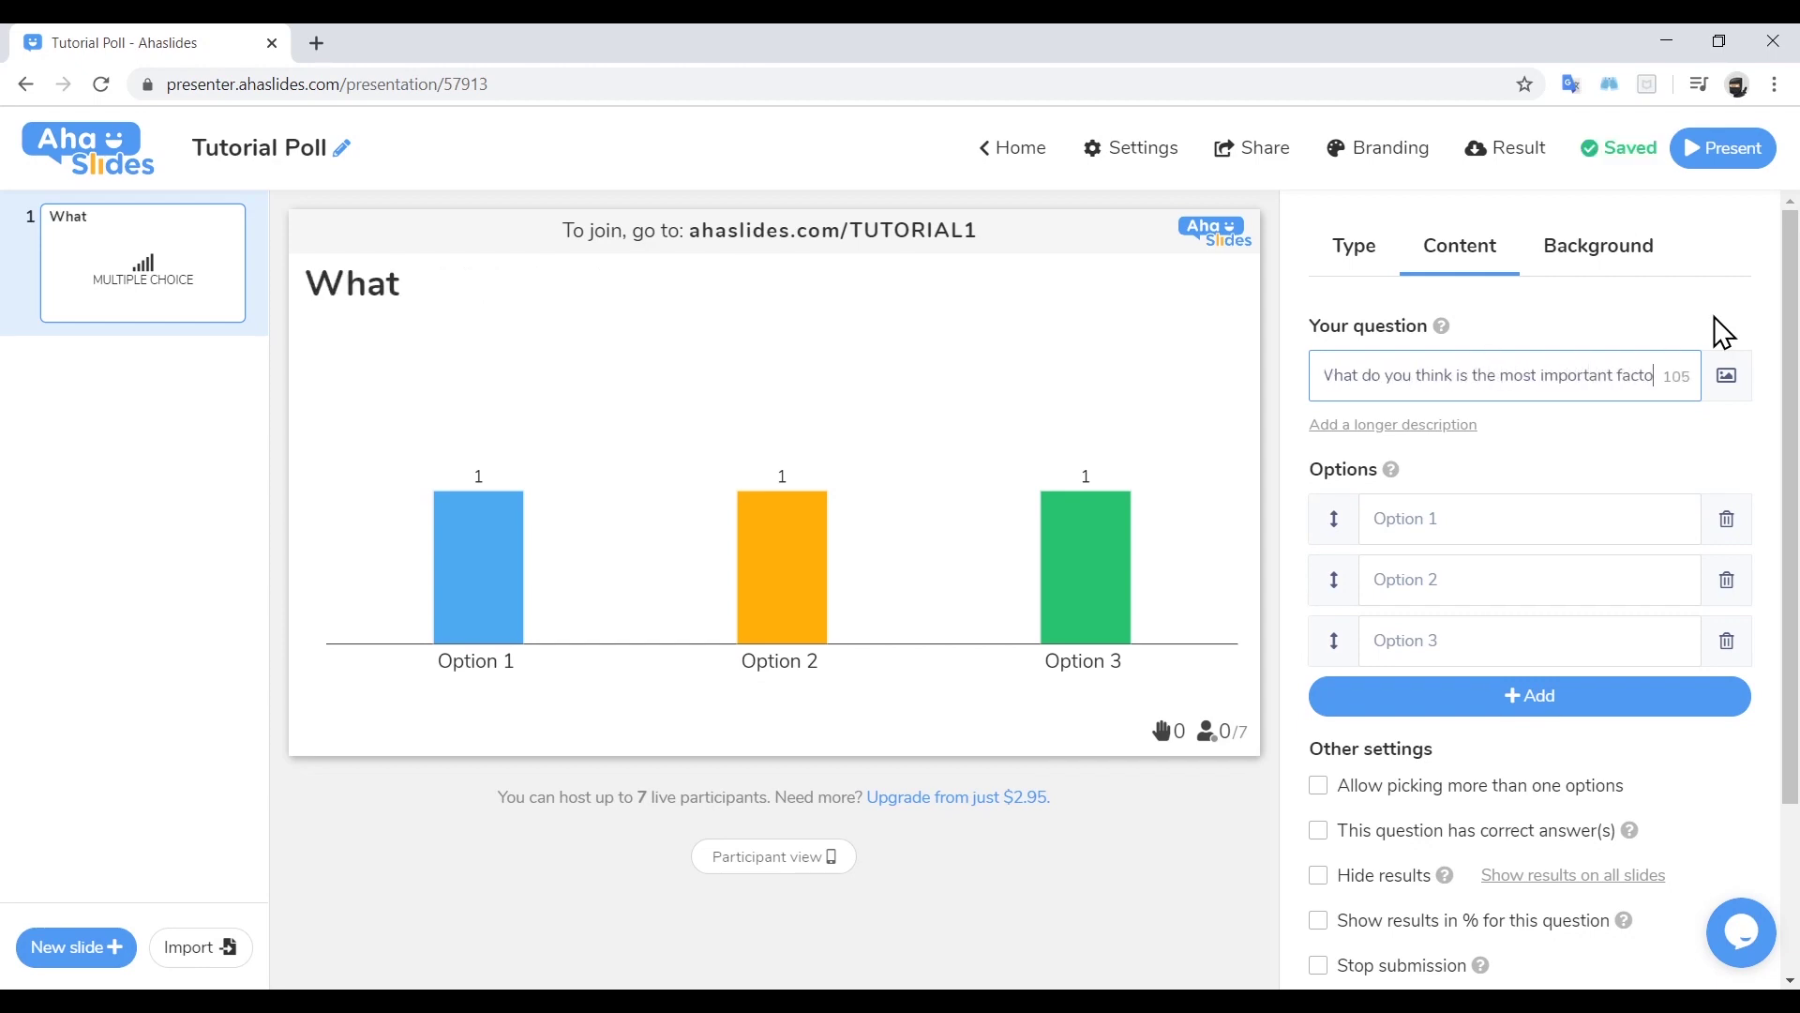
{"action": "type", "text": "r in a good presentation?"}
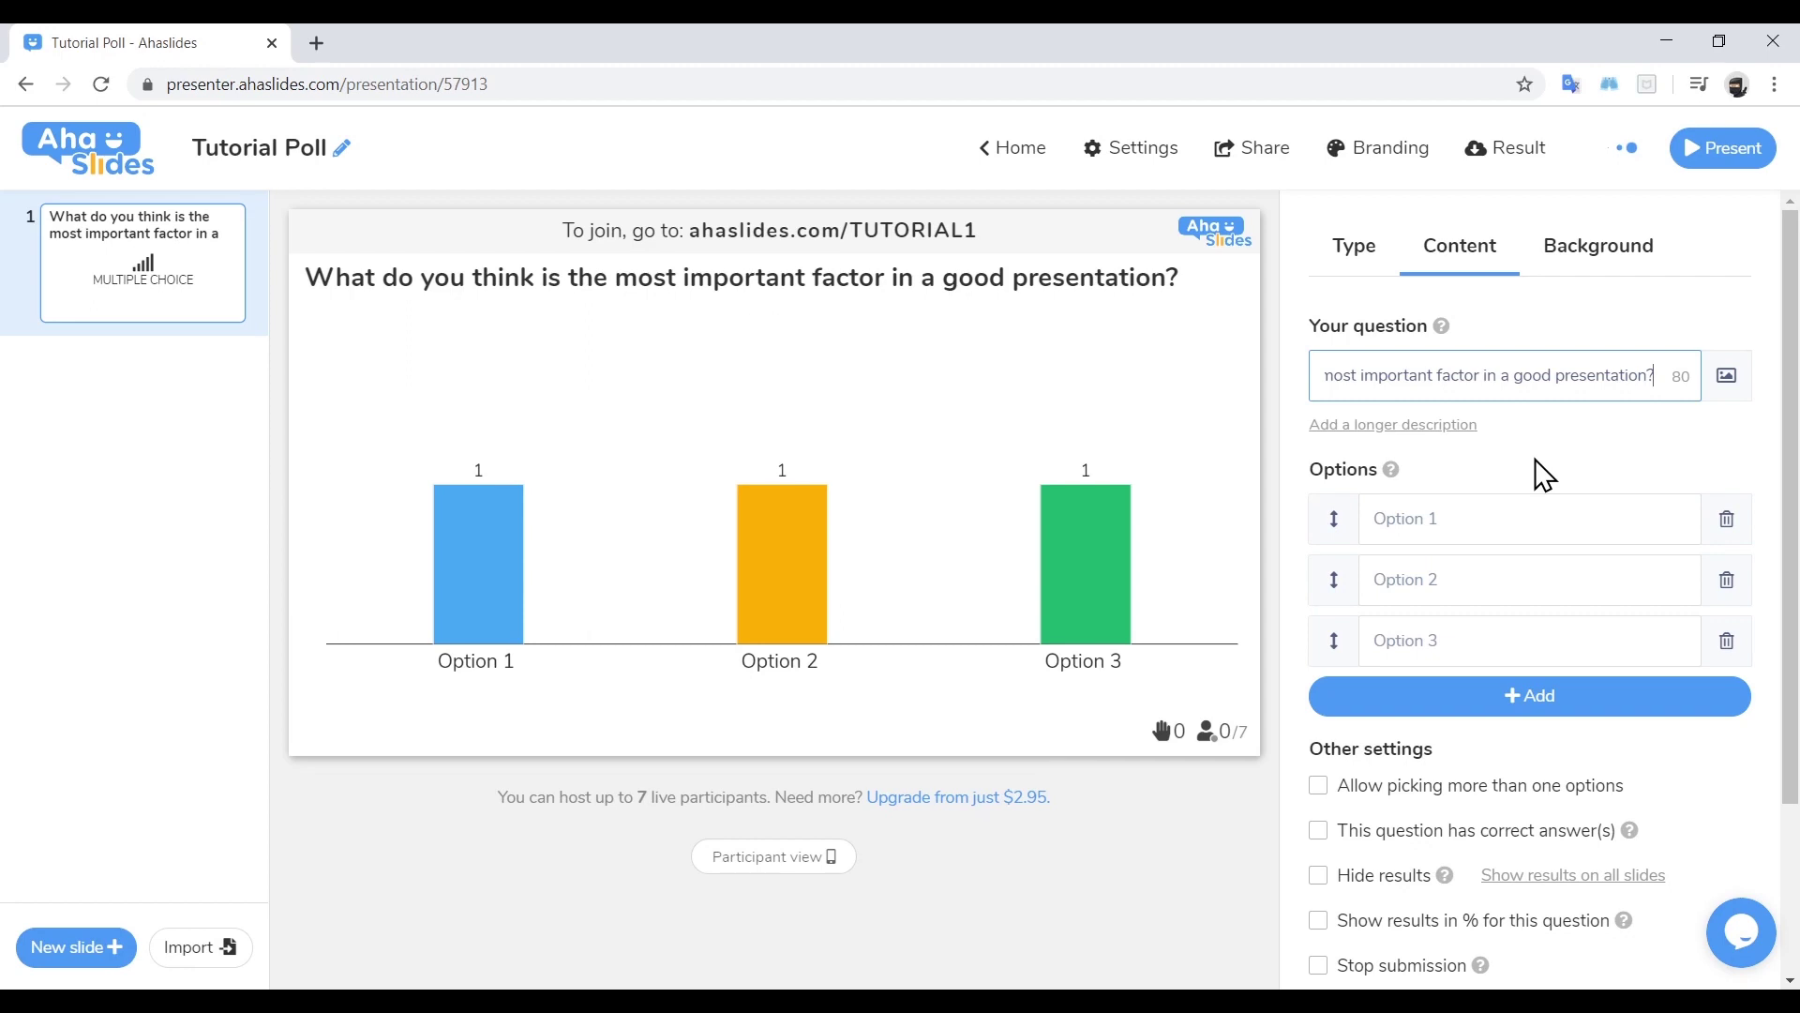
Enter the four options: The visuals, The content, The speaker and The audience
{"action": "key", "text": "Tab"}
{"action": "type", "text": "T"}
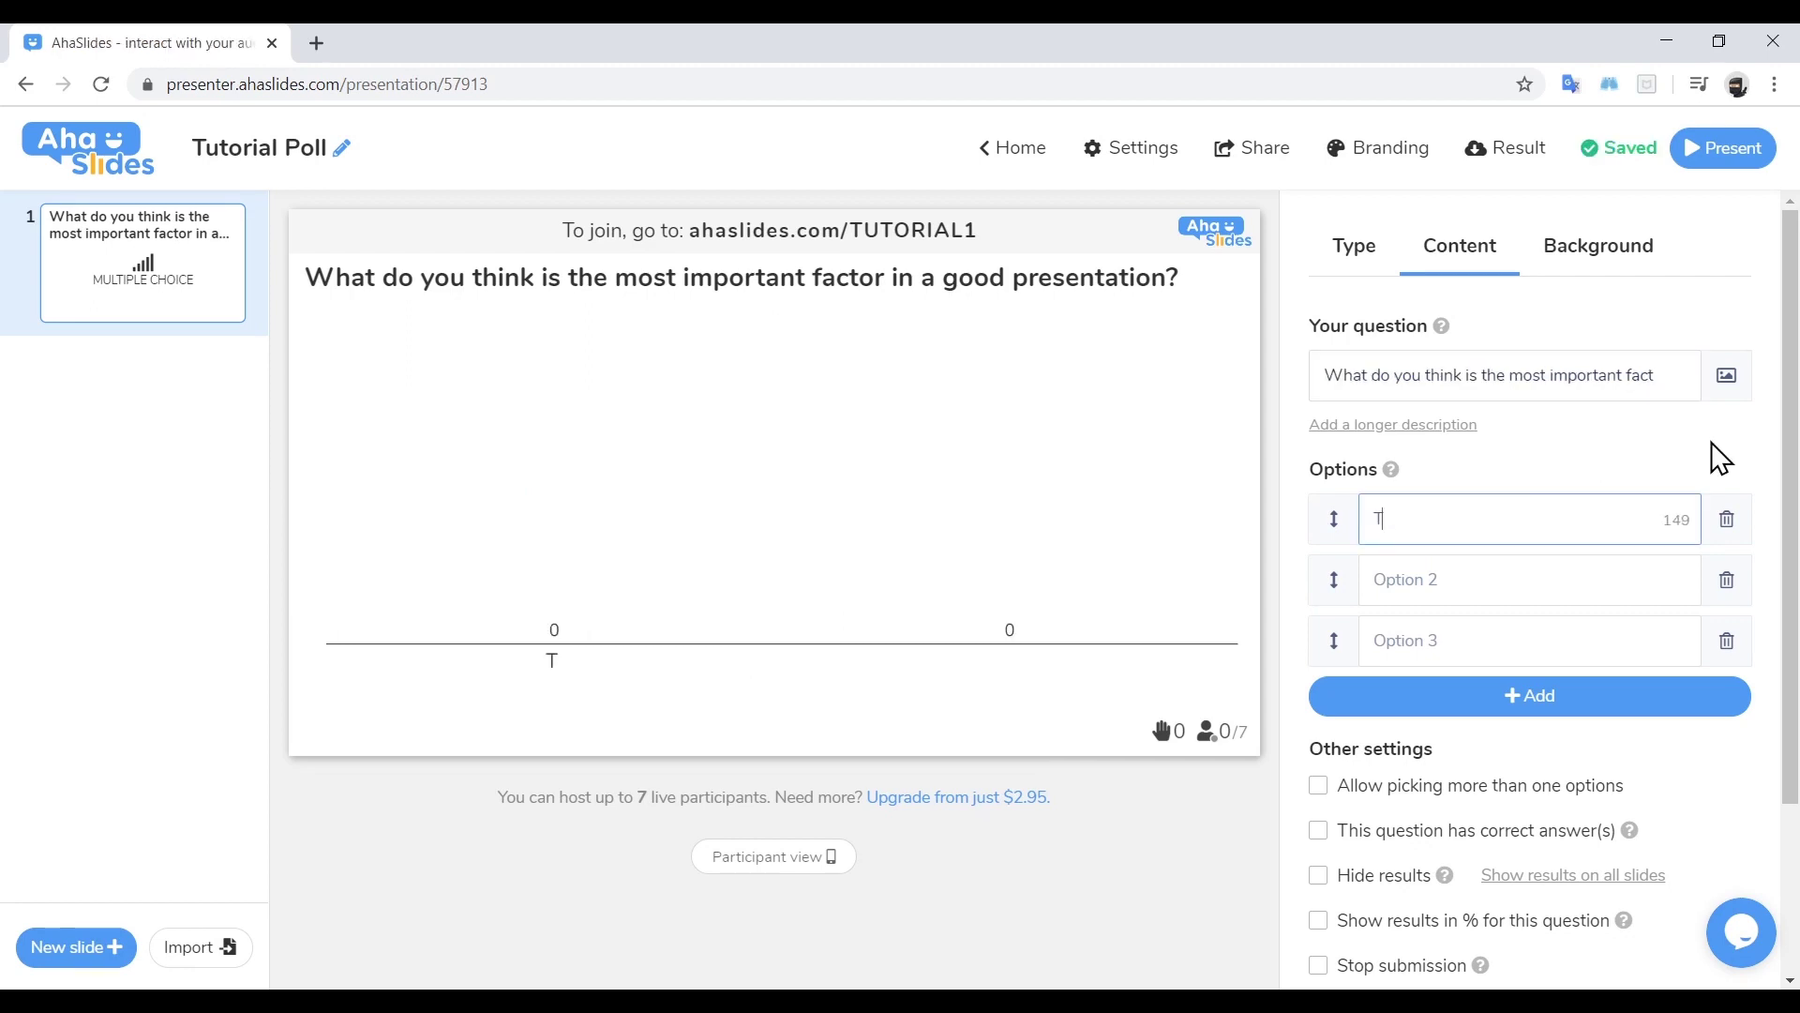
{"action": "type", "text": "he visuals"}
{"action": "key", "text": "Tab"}
{"action": "type", "text": "The content"}
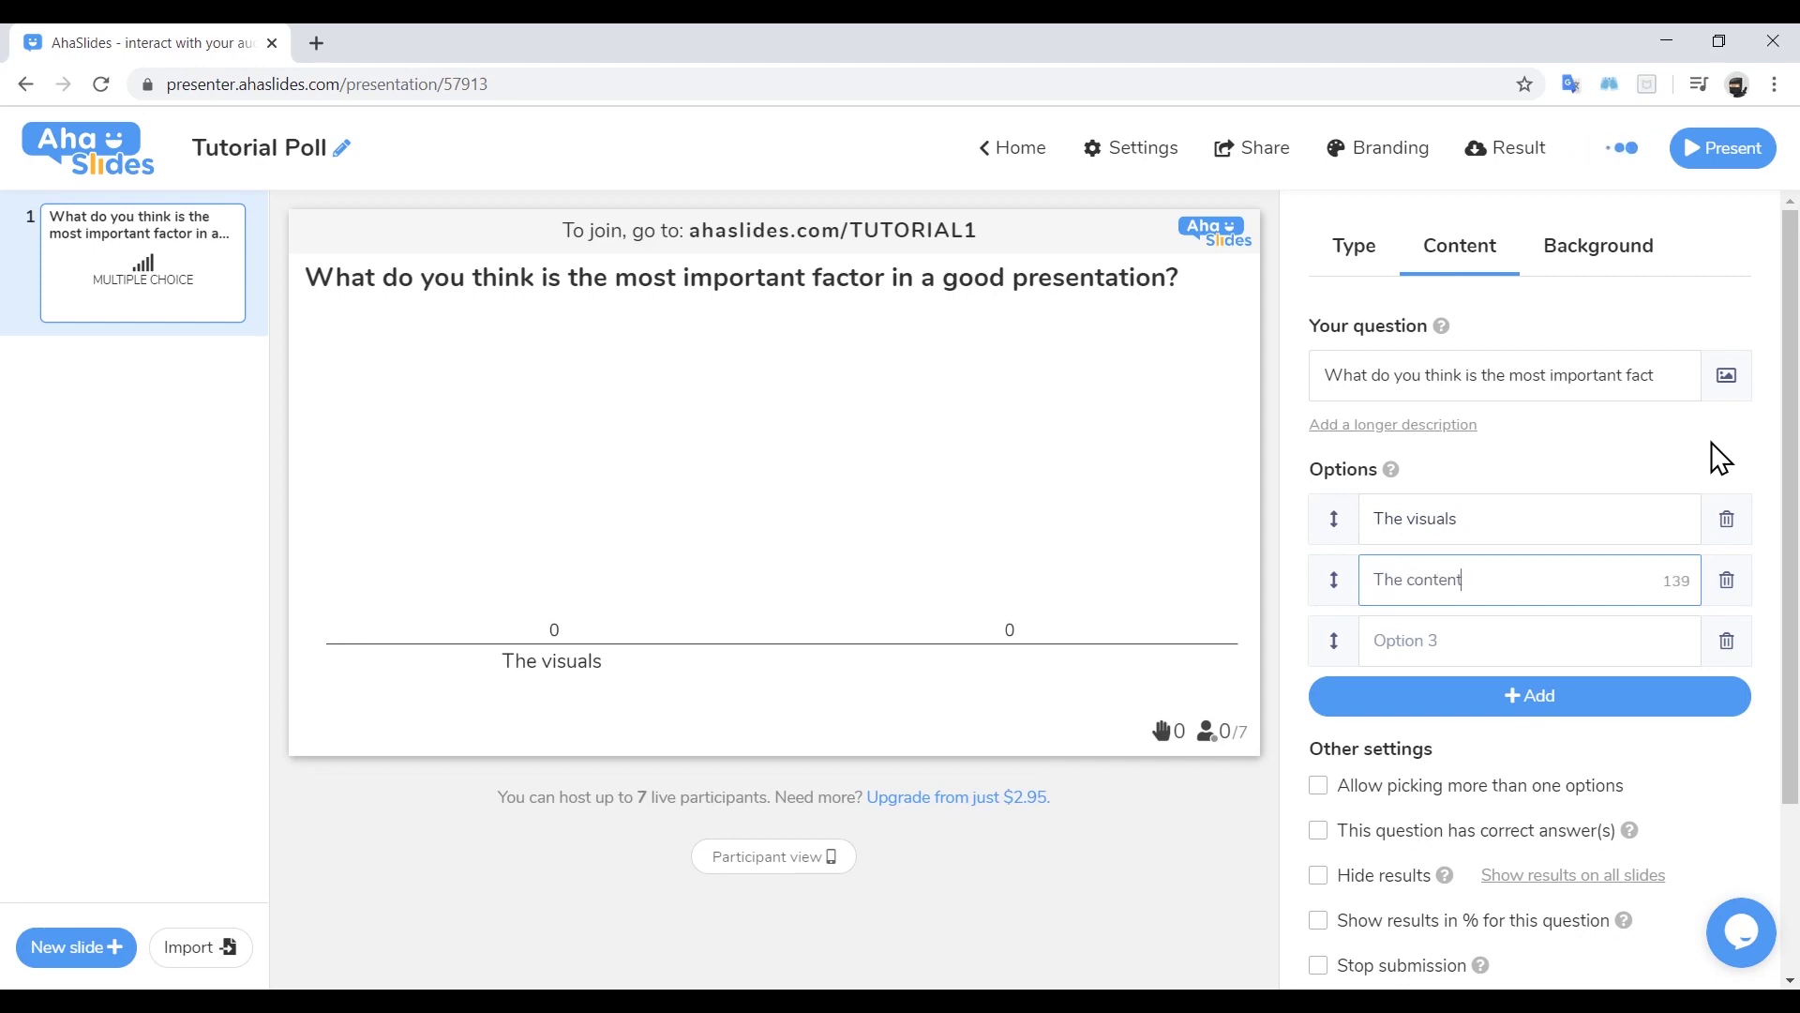
{"action": "key", "text": "Tab"}
{"action": "type", "text": "The speaker"}
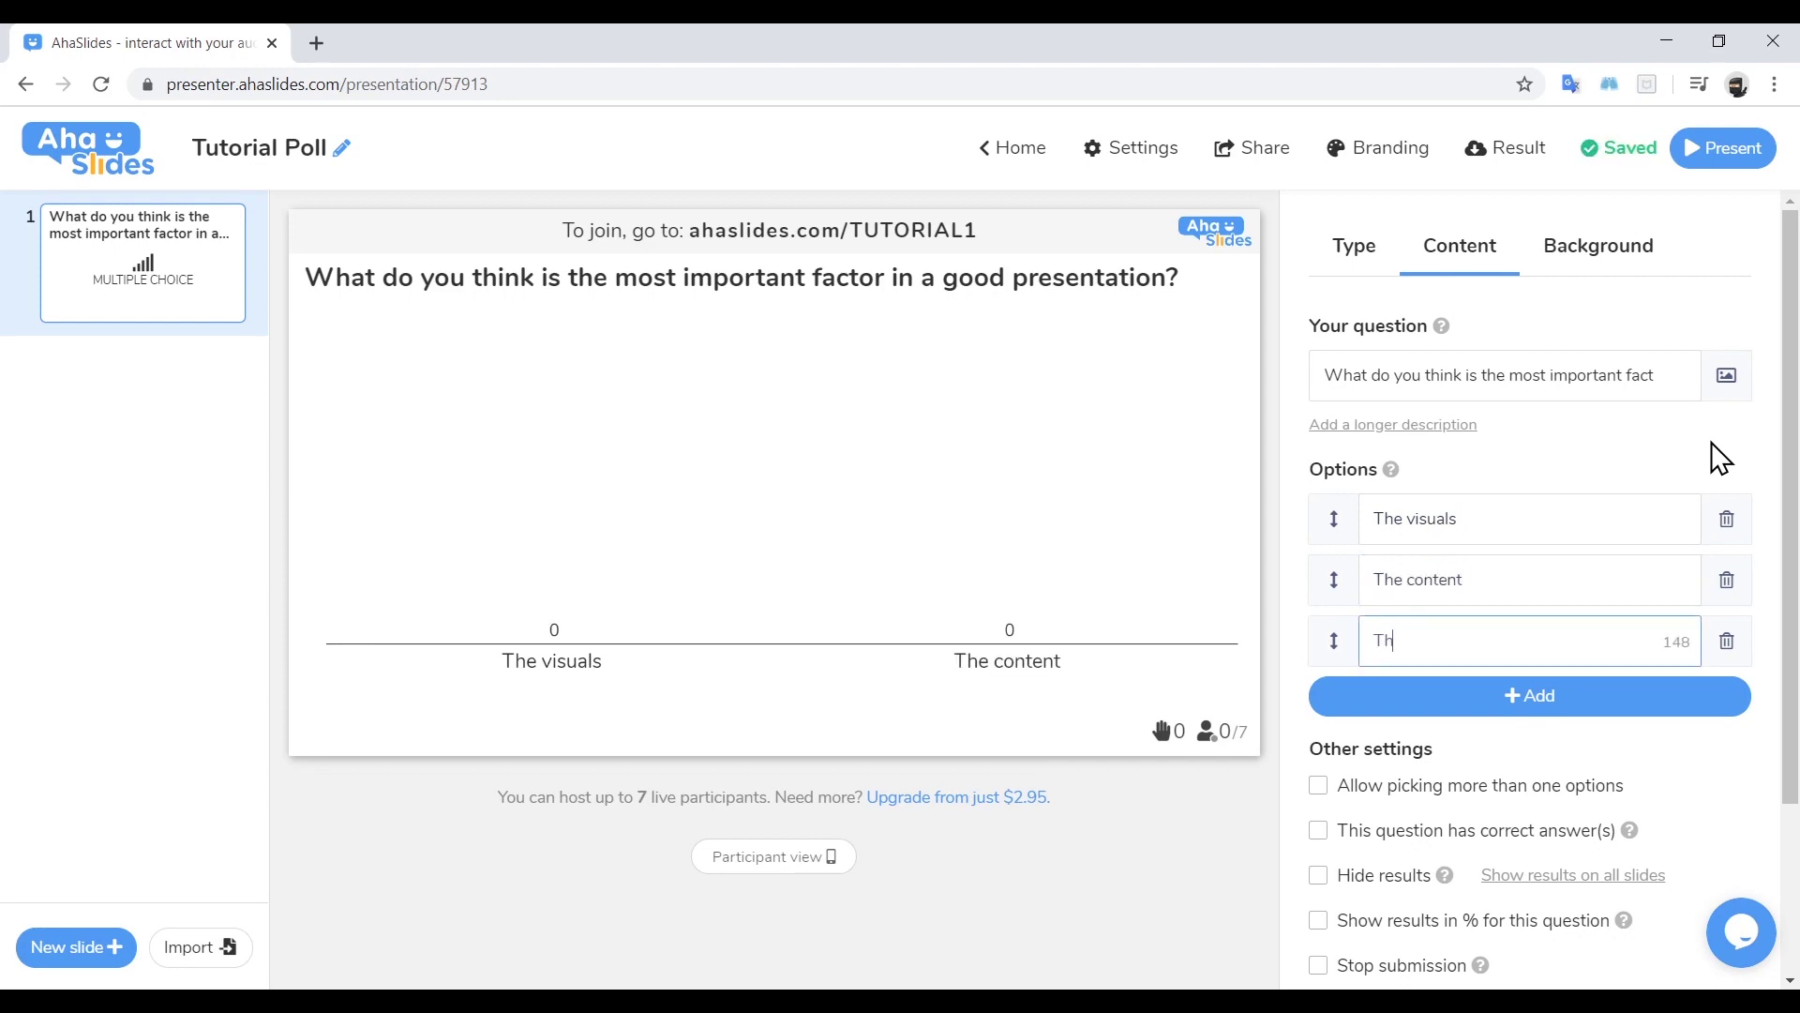
{"action": "left_click", "coordinate": [1562, 699]}
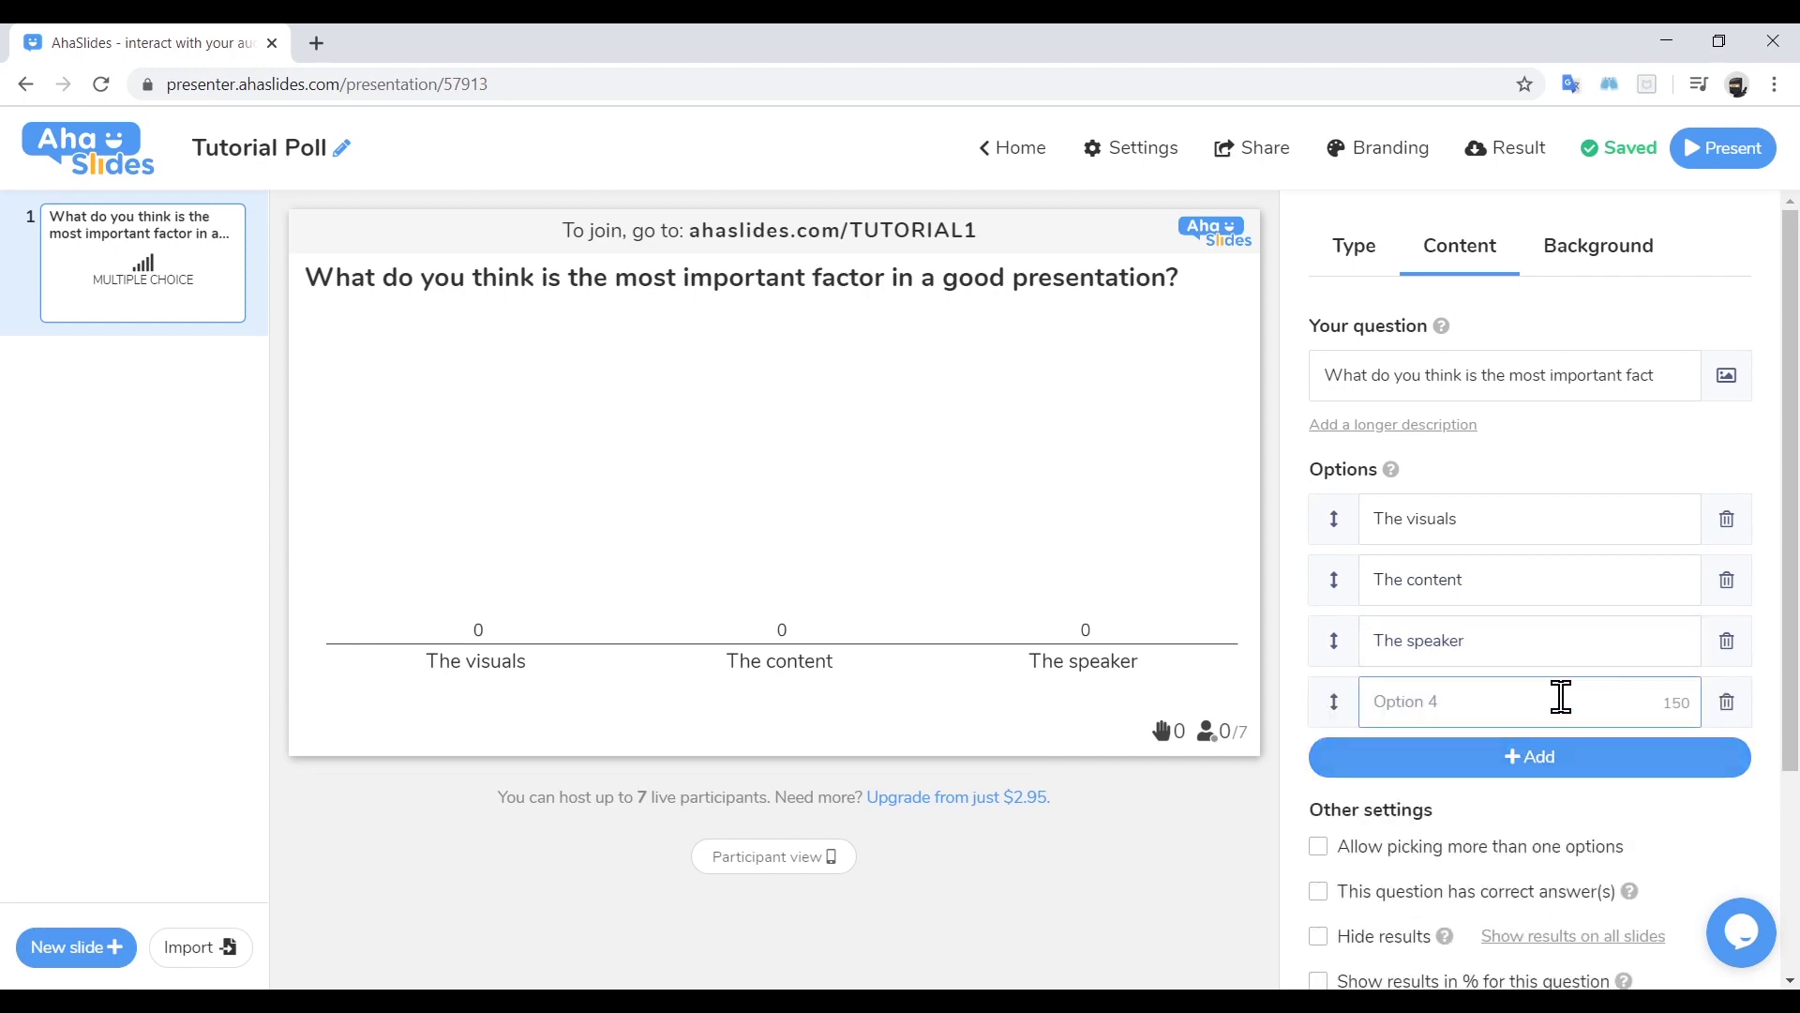
{"action": "type", "text": "The audience"}
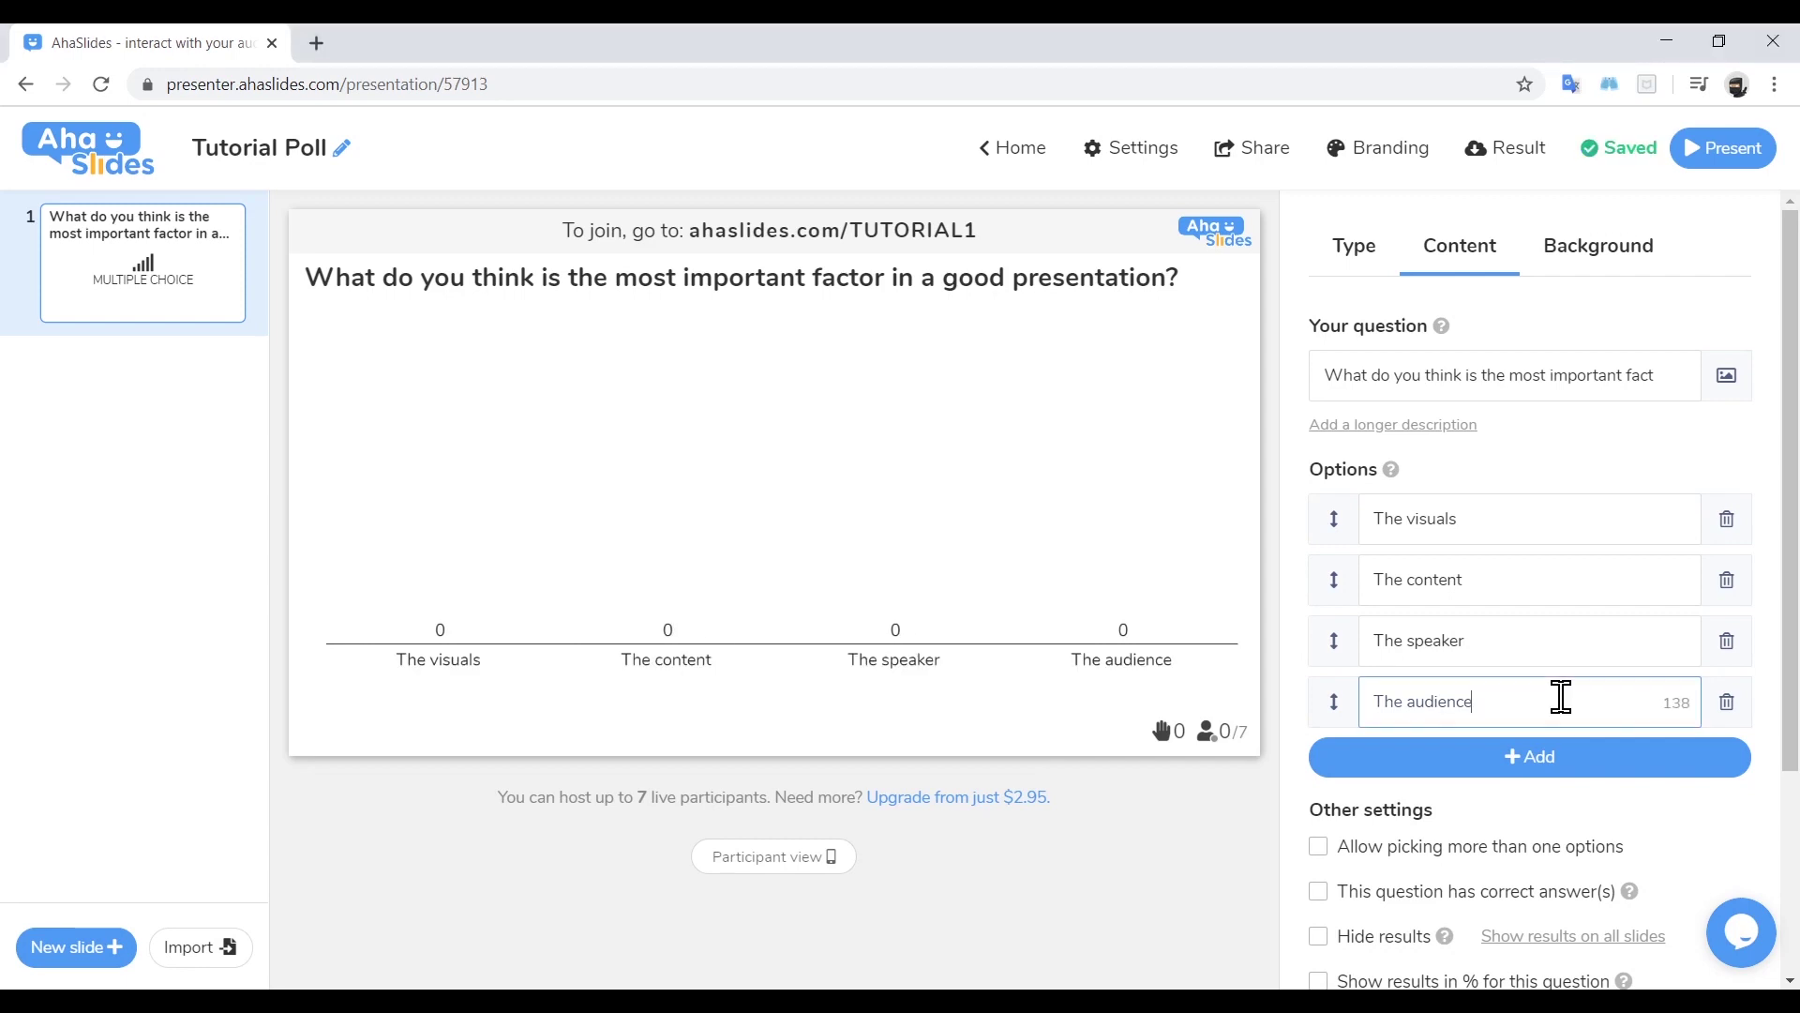
Turn off correct answers so the poll has no right answer
{"action": "scroll", "coordinate": [1561, 697], "scroll_direction": "down", "scroll_amount": 3}
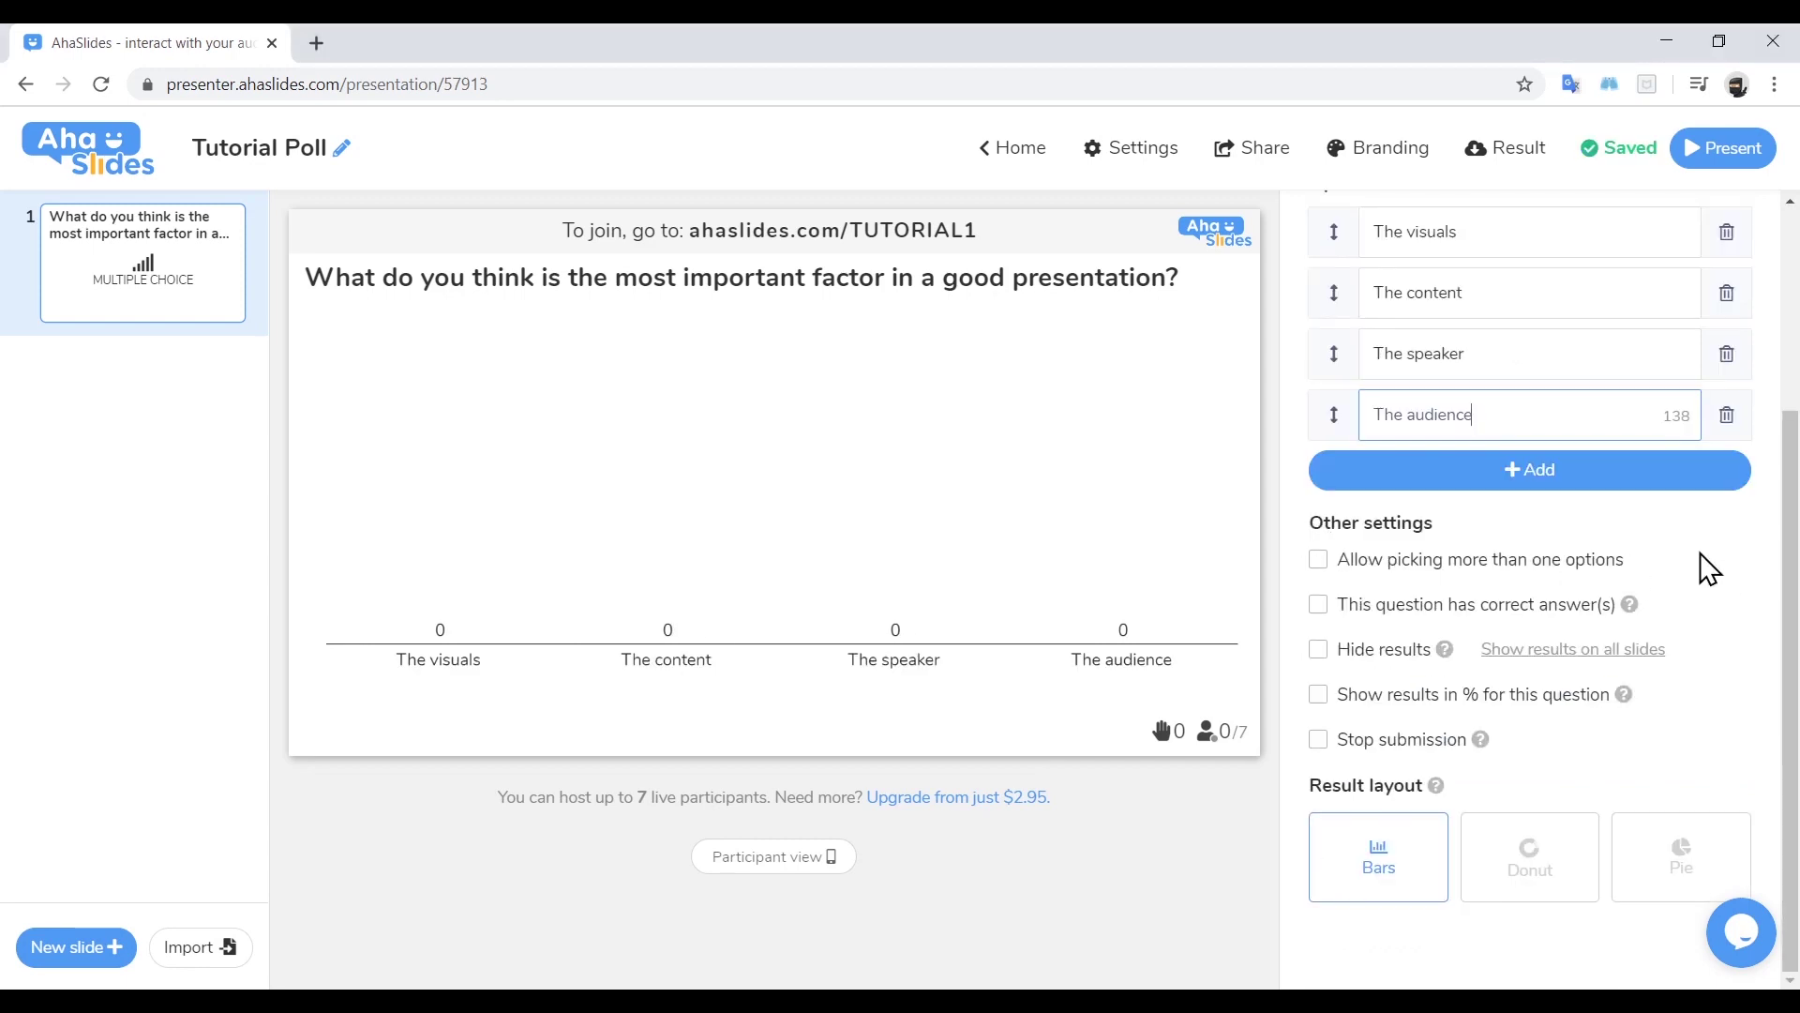
{"action": "left_click_drag", "start_coordinate": [1704, 564], "coordinate": [1338, 574]}
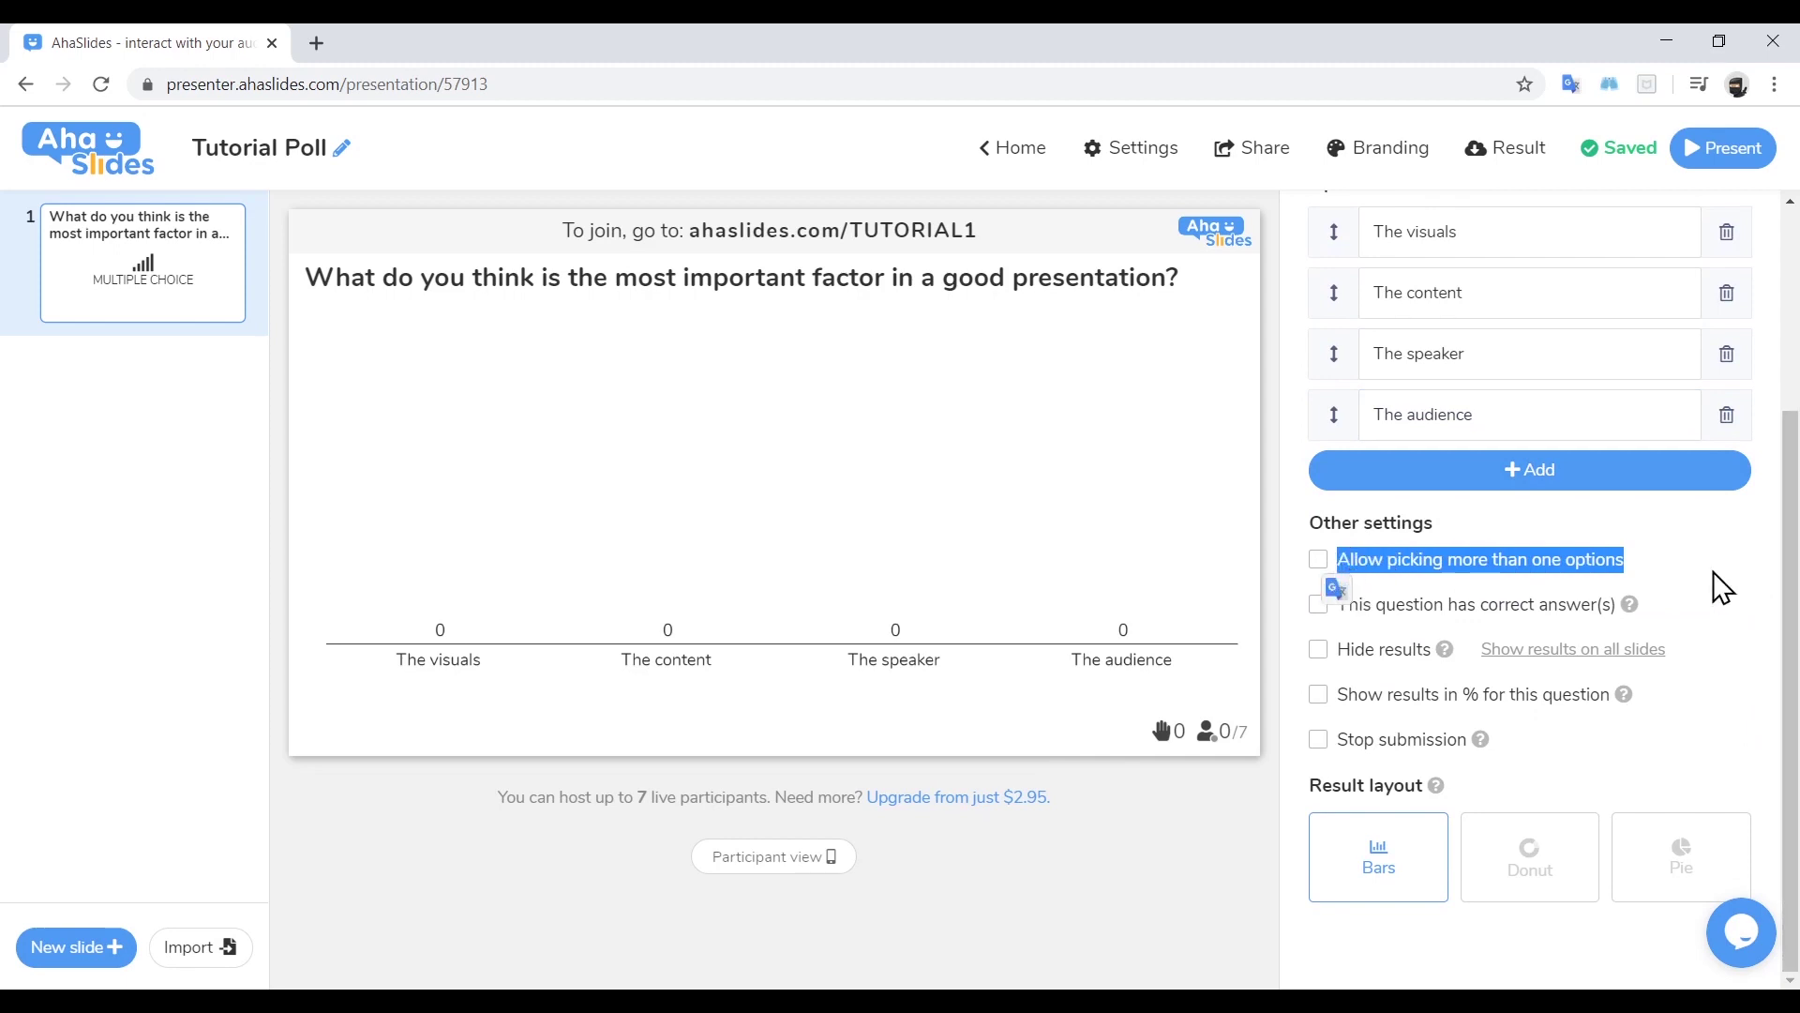
{"action": "double_click", "coordinate": [1322, 560]}
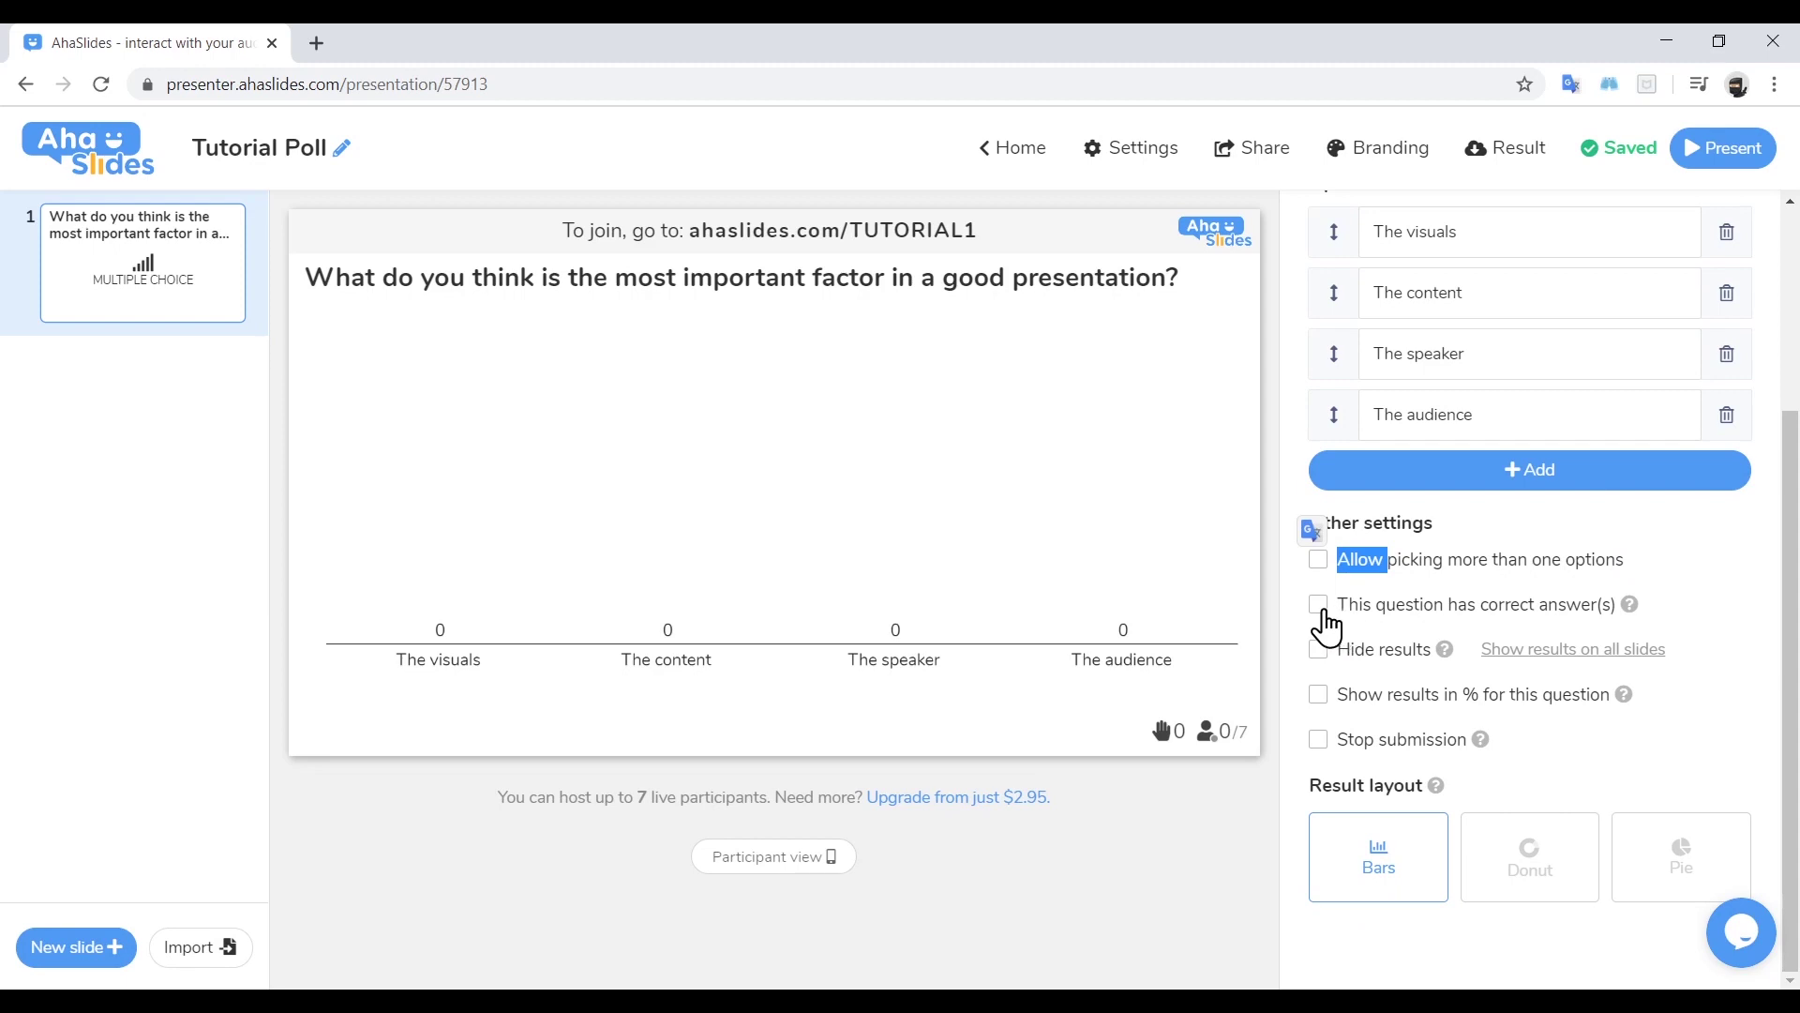
{"action": "left_click", "coordinate": [1319, 605]}
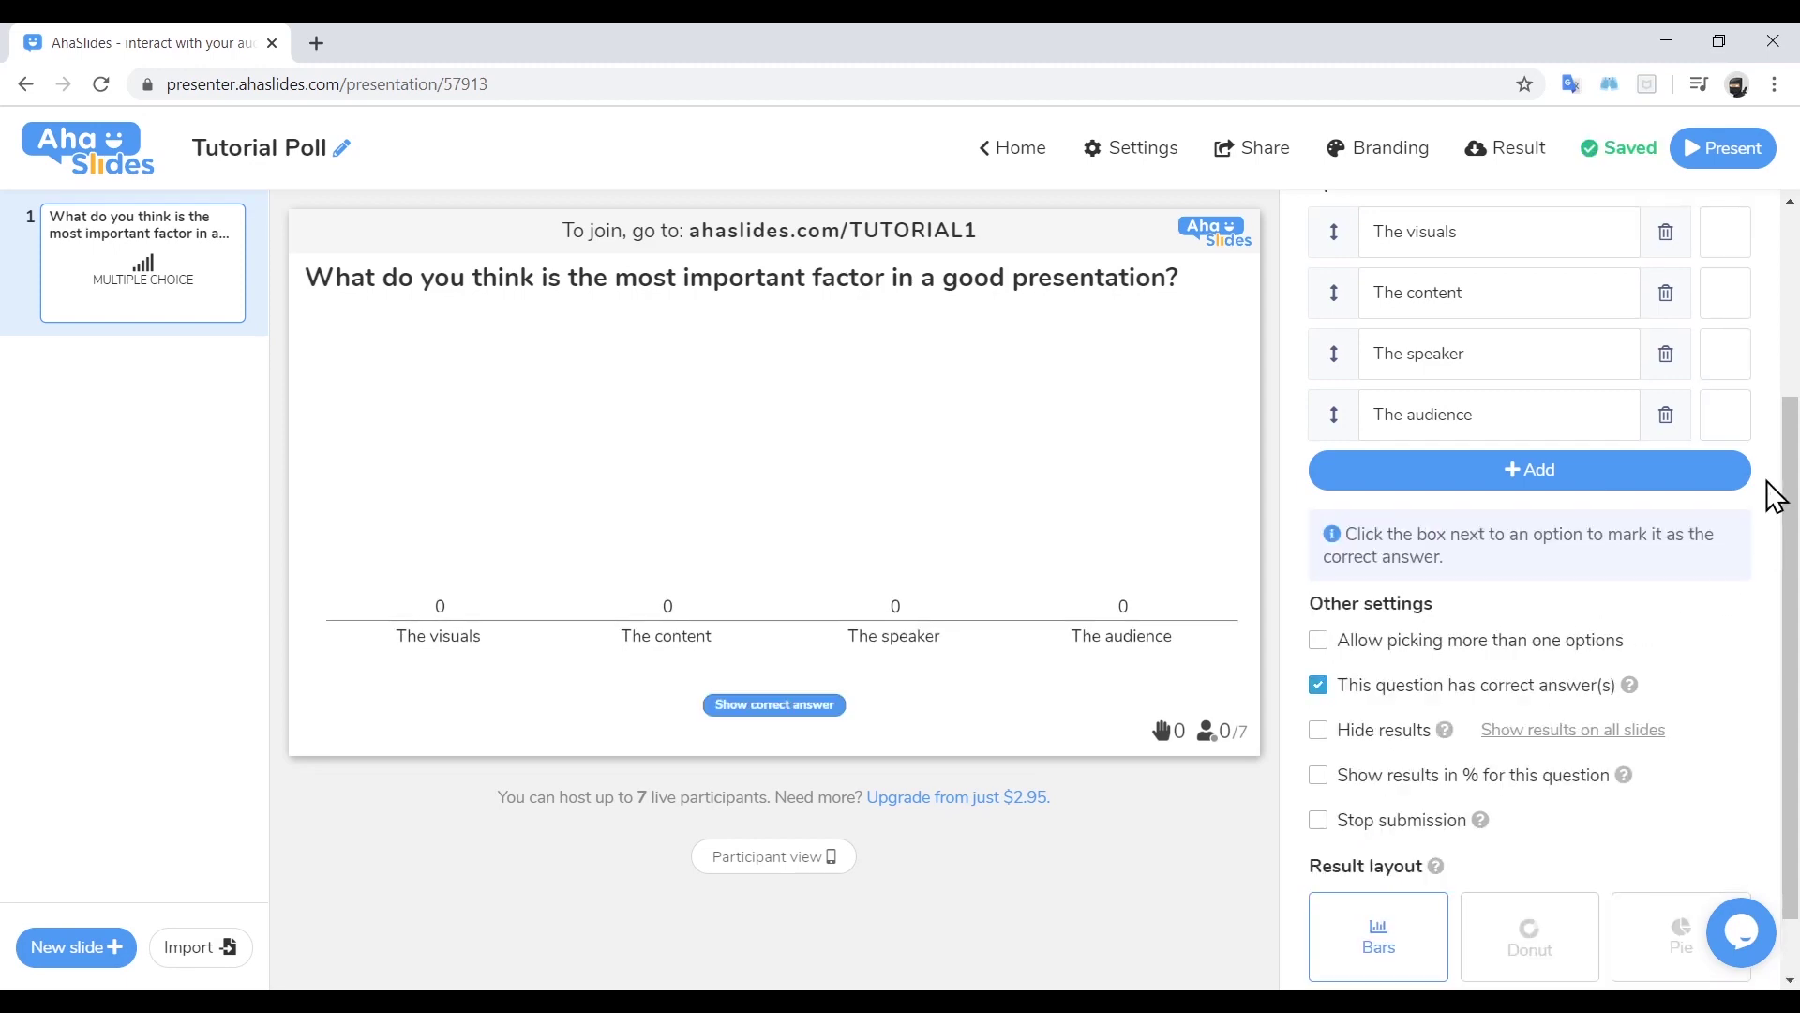
{"action": "left_click", "coordinate": [1743, 245]}
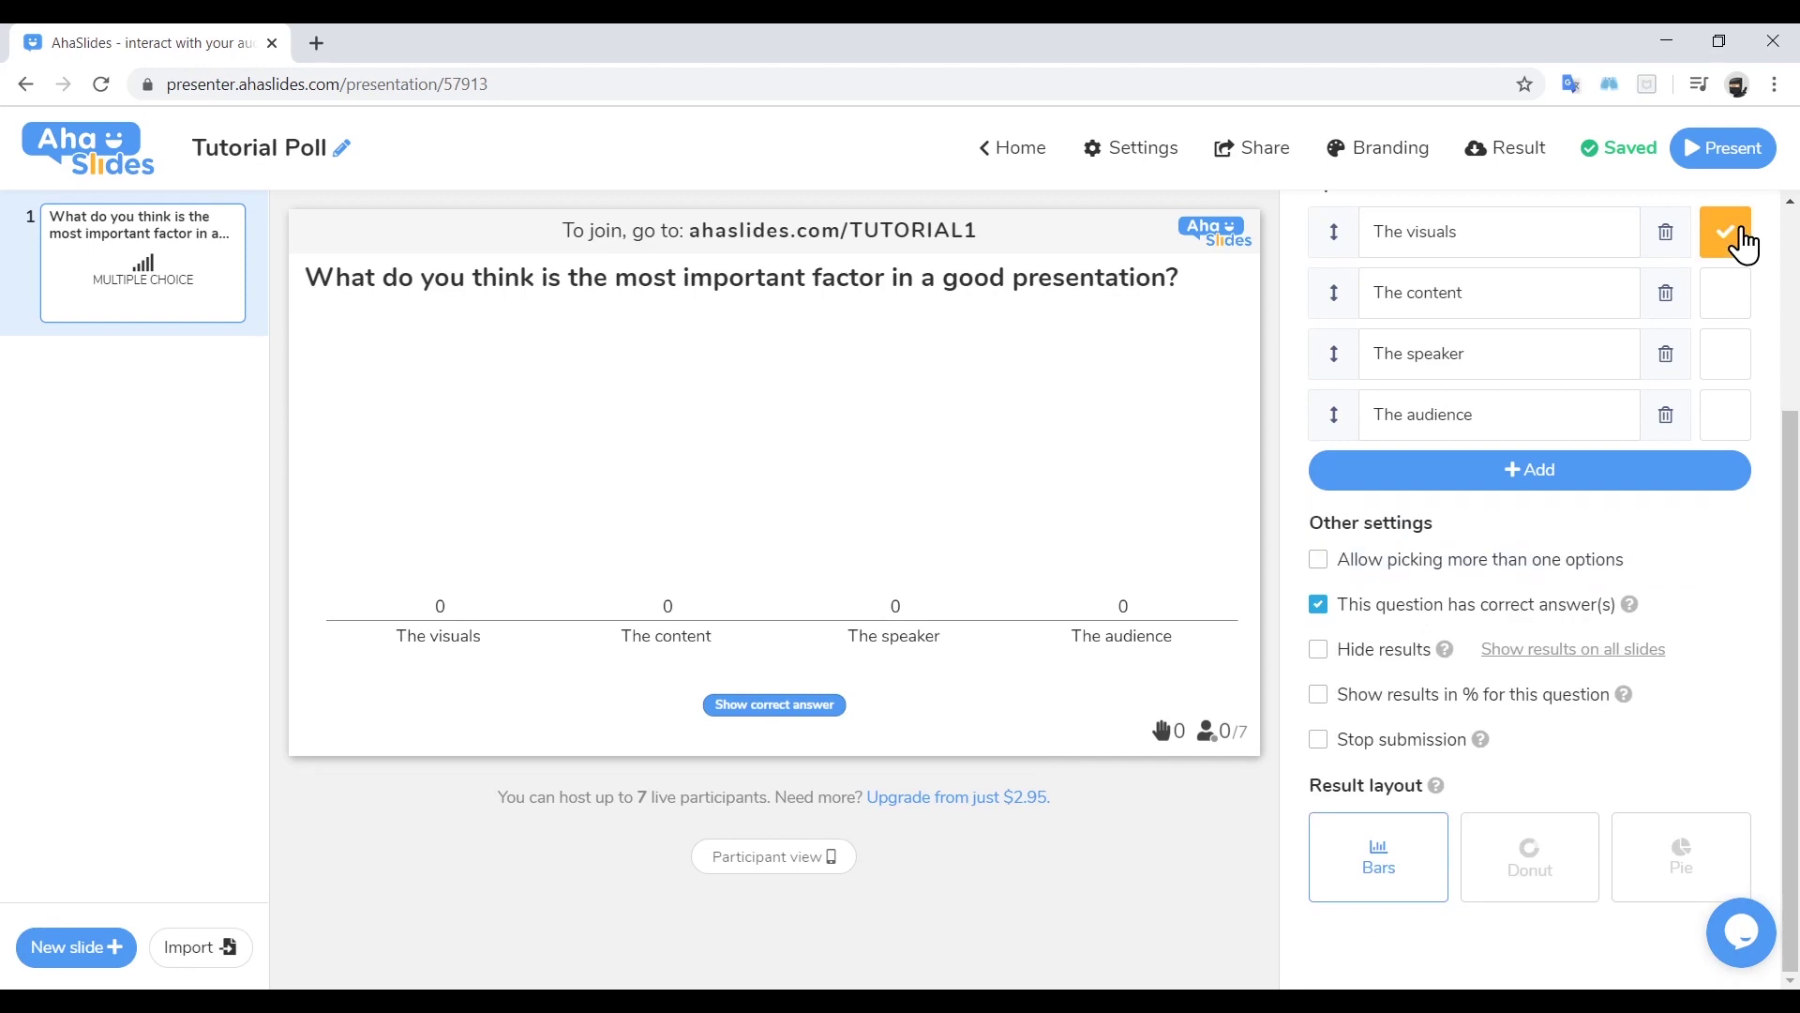
{"action": "left_click", "coordinate": [1743, 246]}
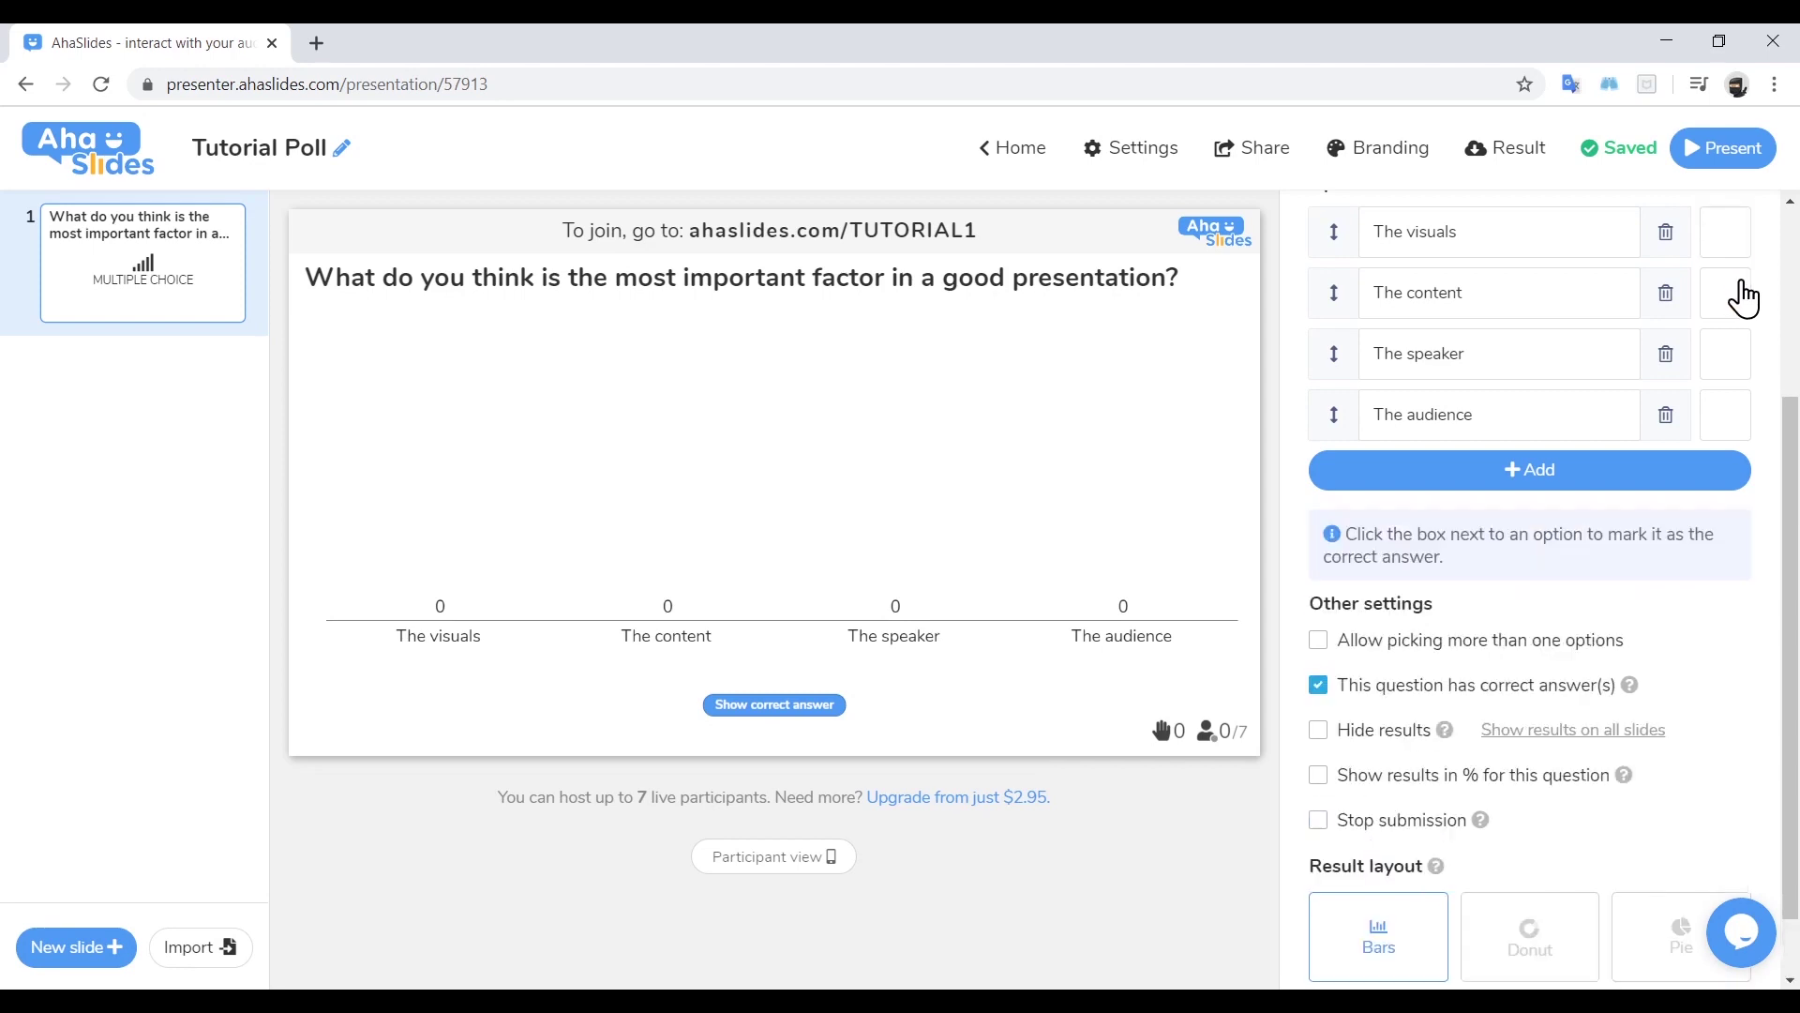
{"action": "left_click", "coordinate": [1318, 684]}
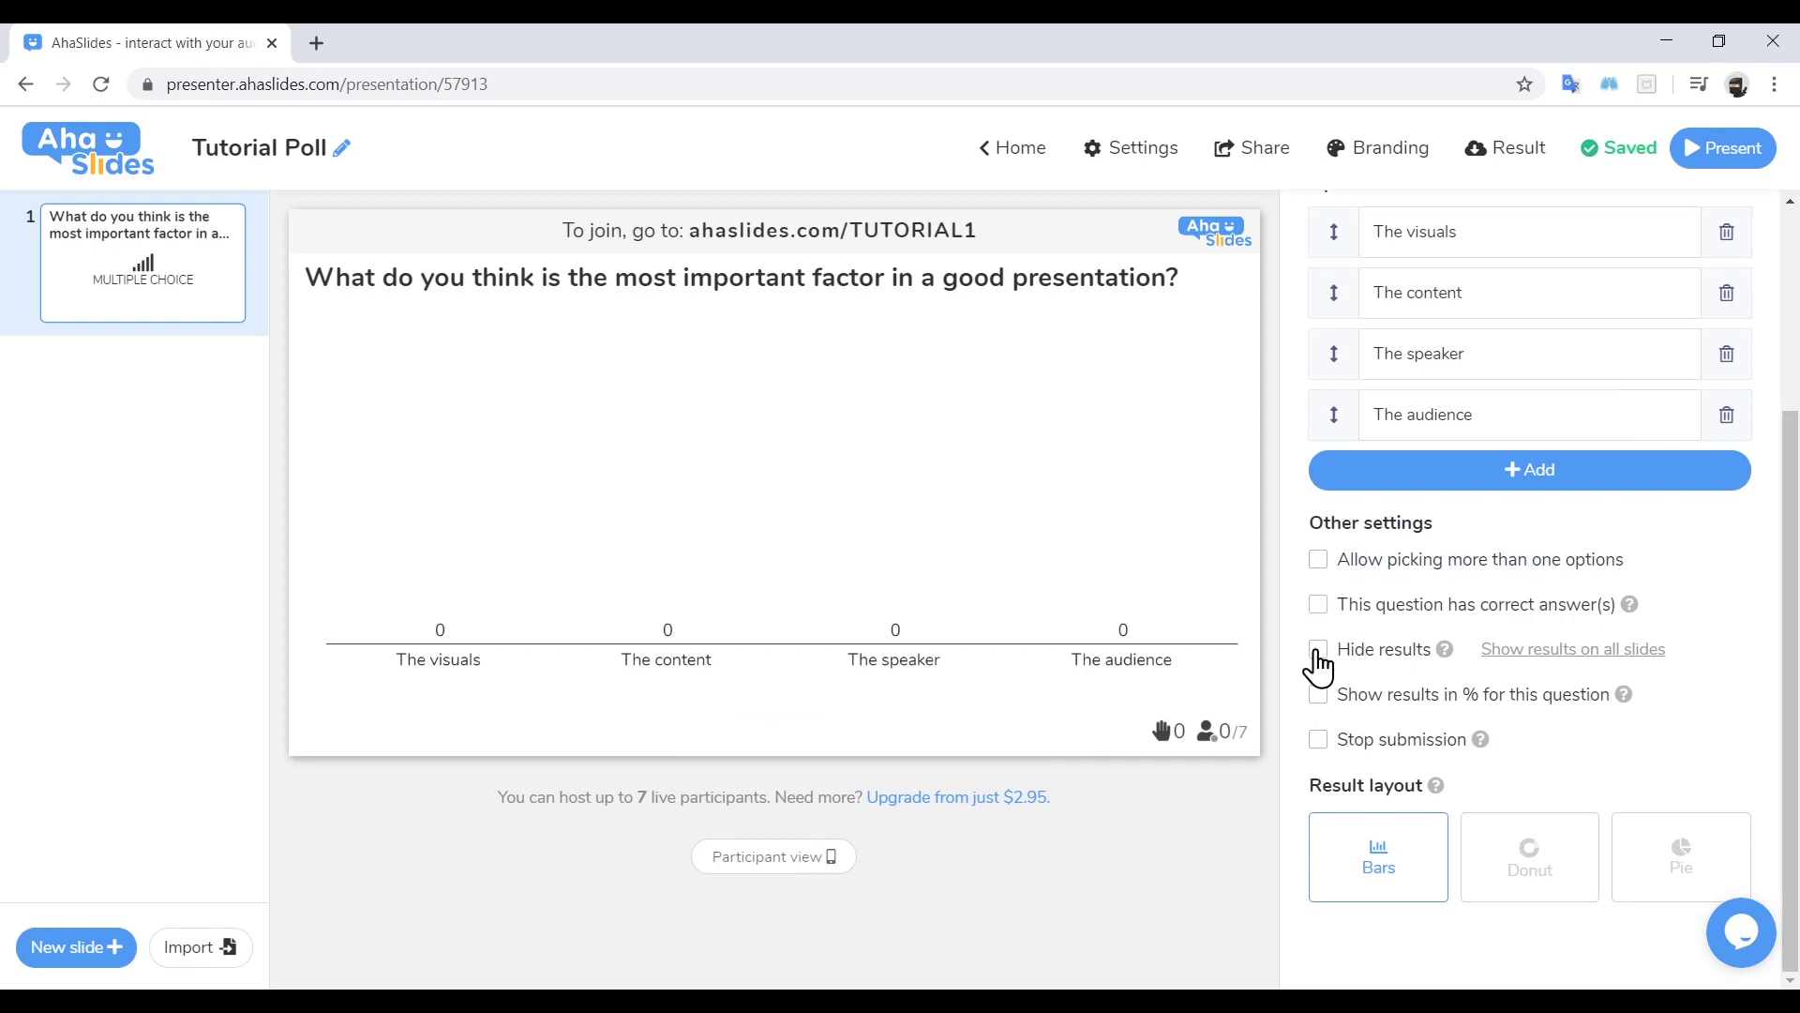
Toggle Hide results, Show results in % and Stop submission on and back off
{"action": "left_click", "coordinate": [1318, 650]}
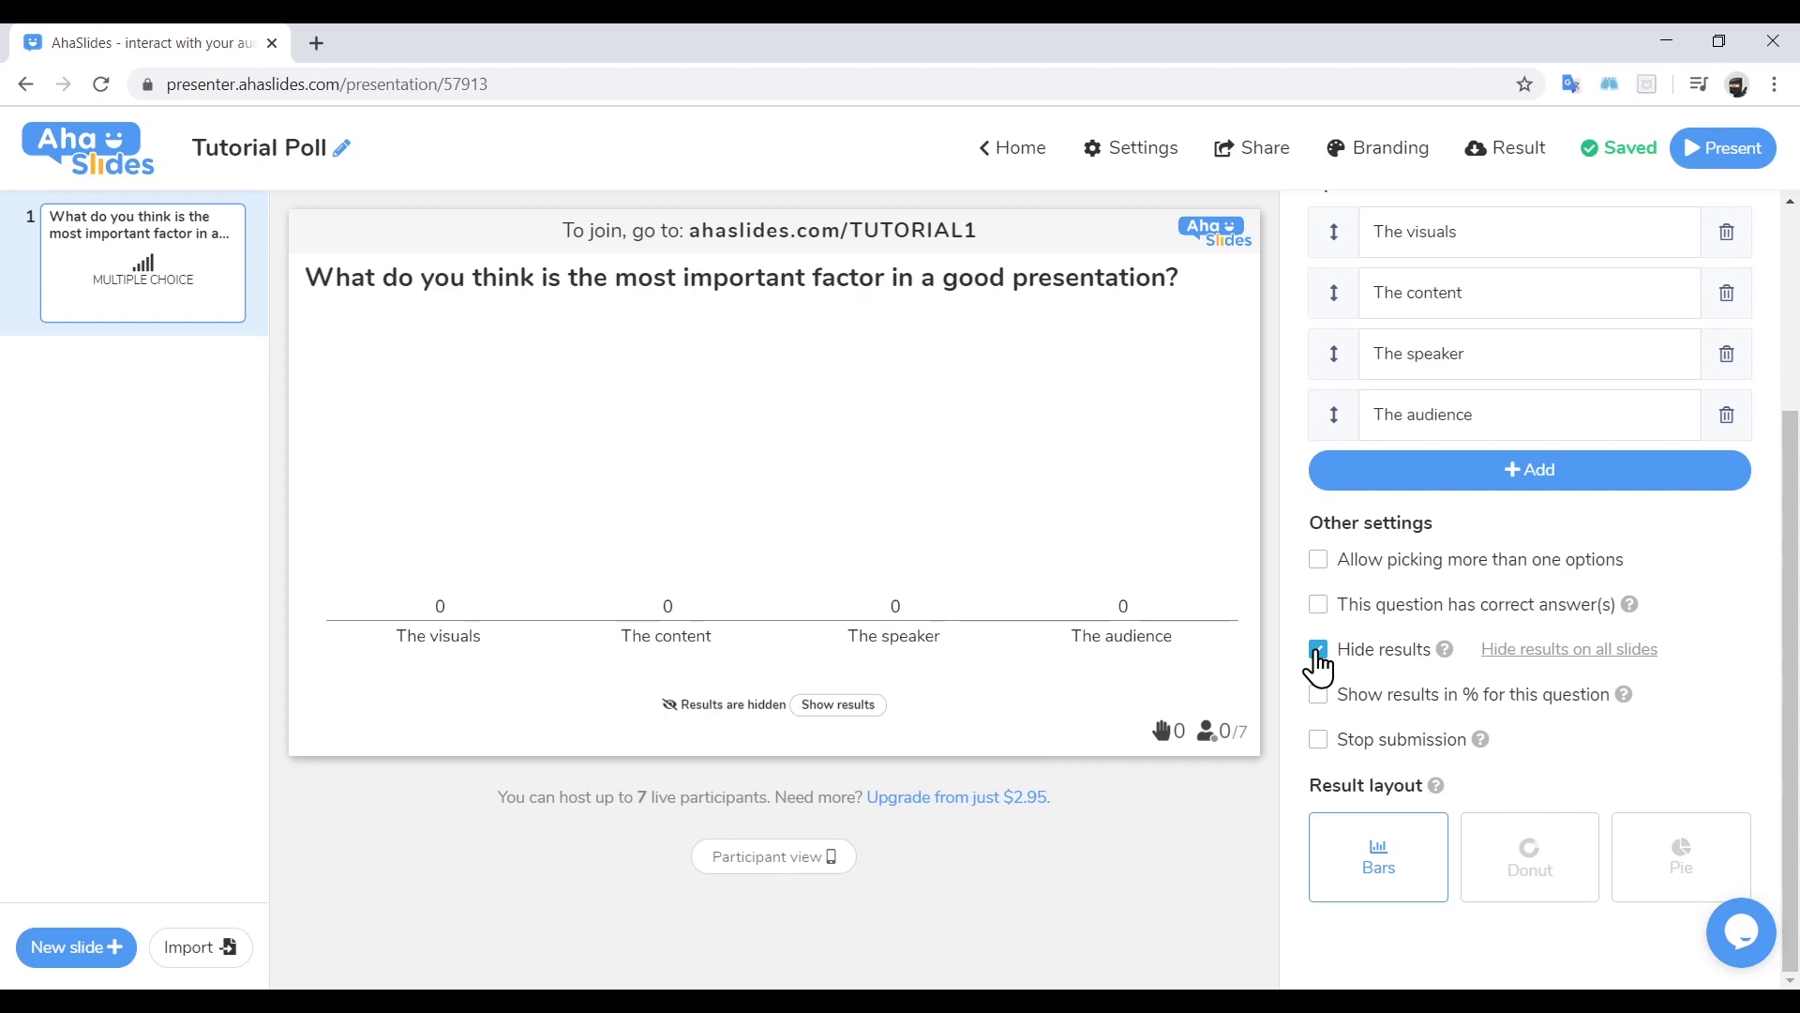
{"action": "left_click", "coordinate": [1322, 701]}
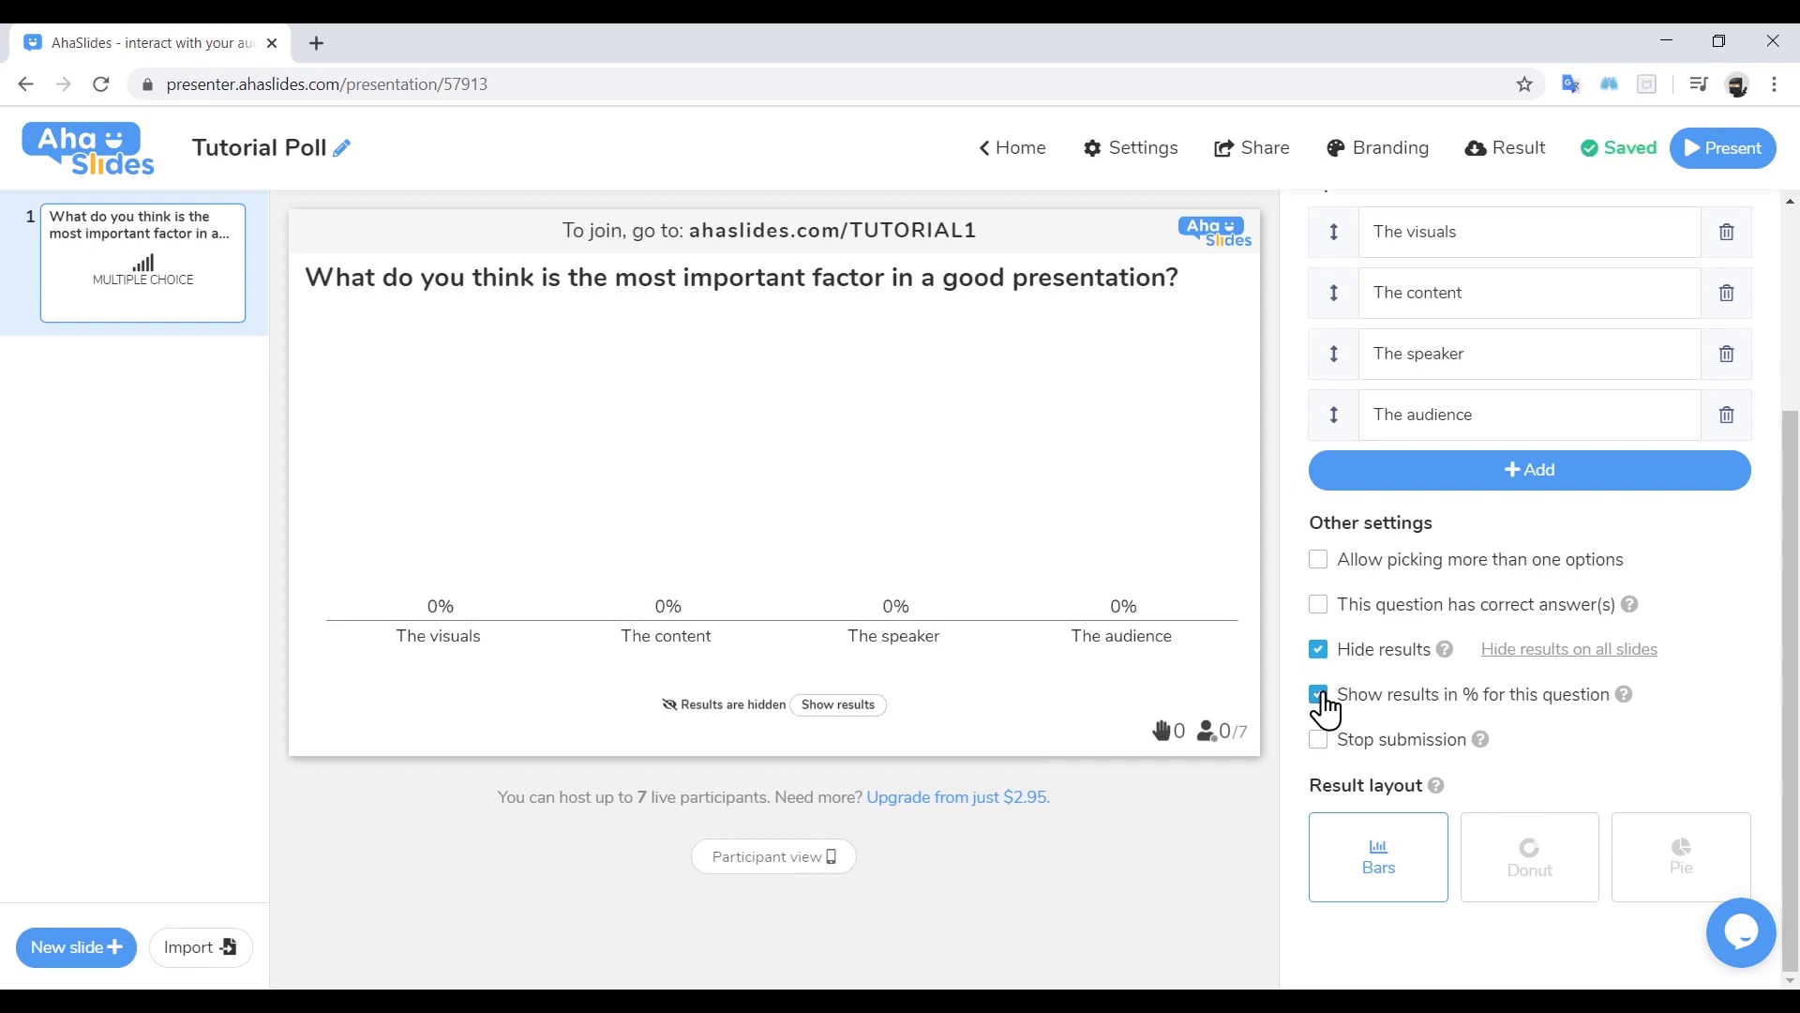
{"action": "left_click", "coordinate": [1322, 701]}
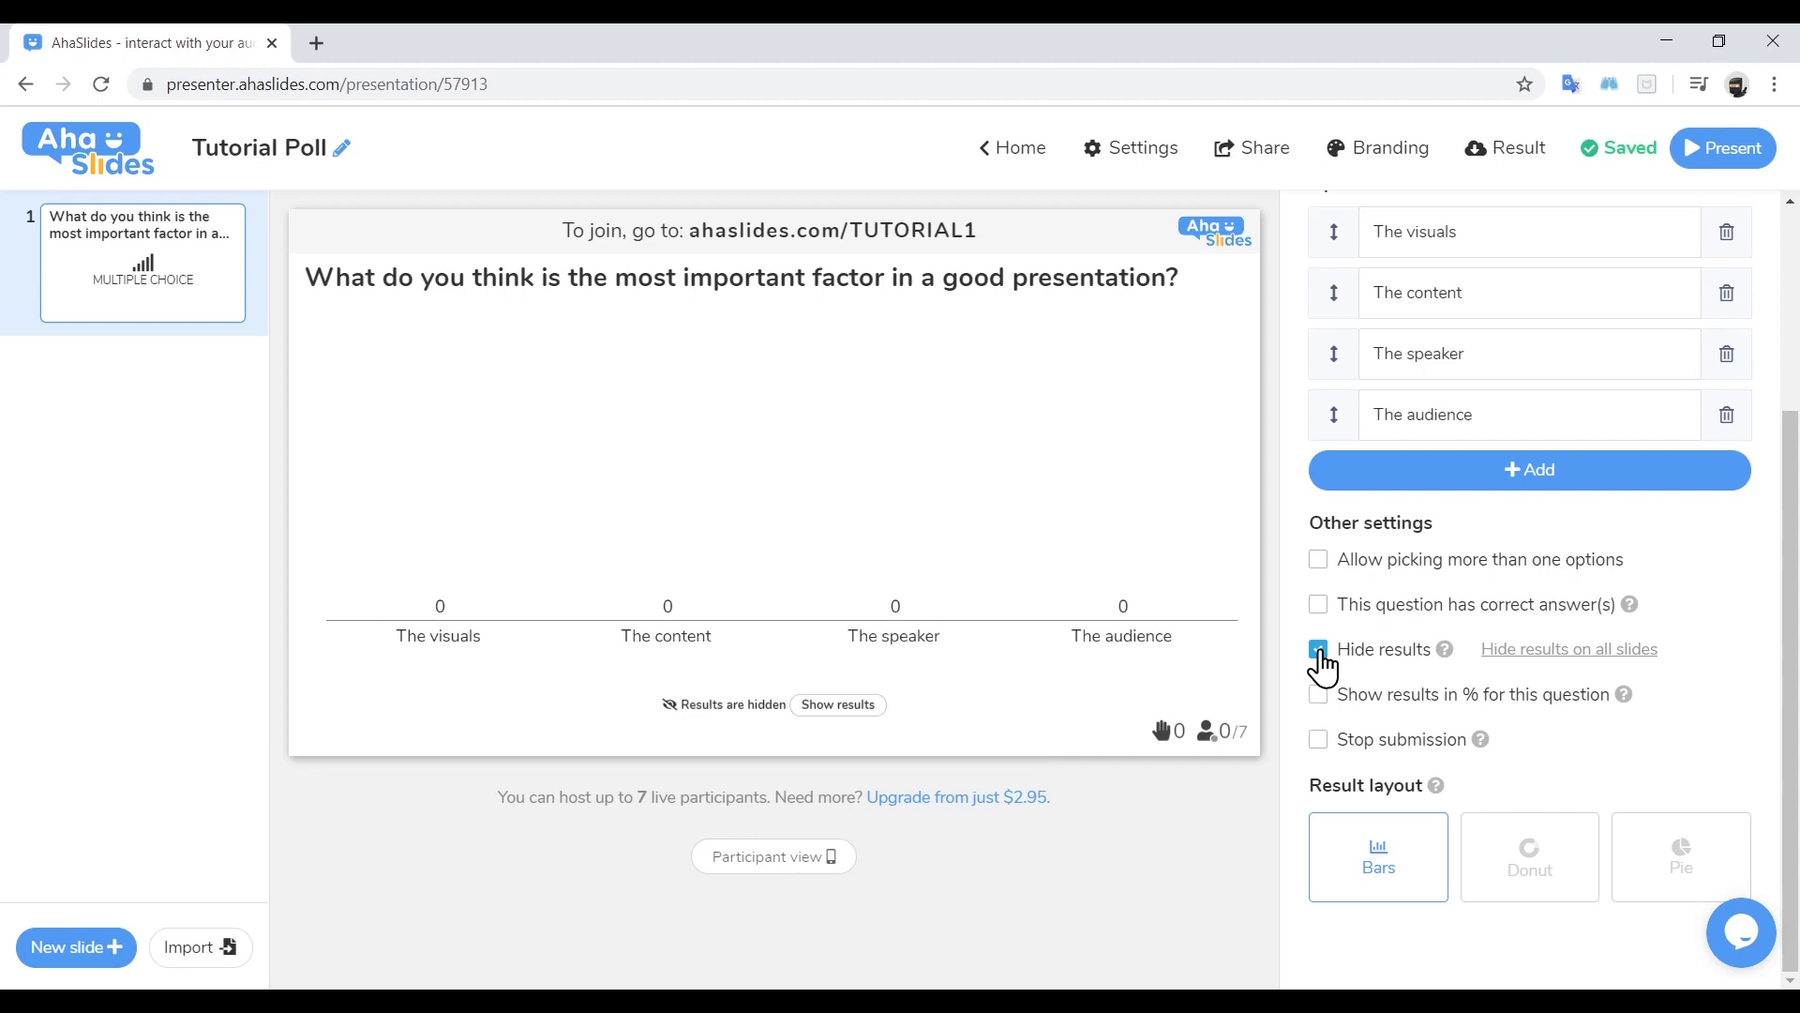
{"action": "left_click", "coordinate": [1318, 649]}
{"action": "left_click", "coordinate": [1320, 743]}
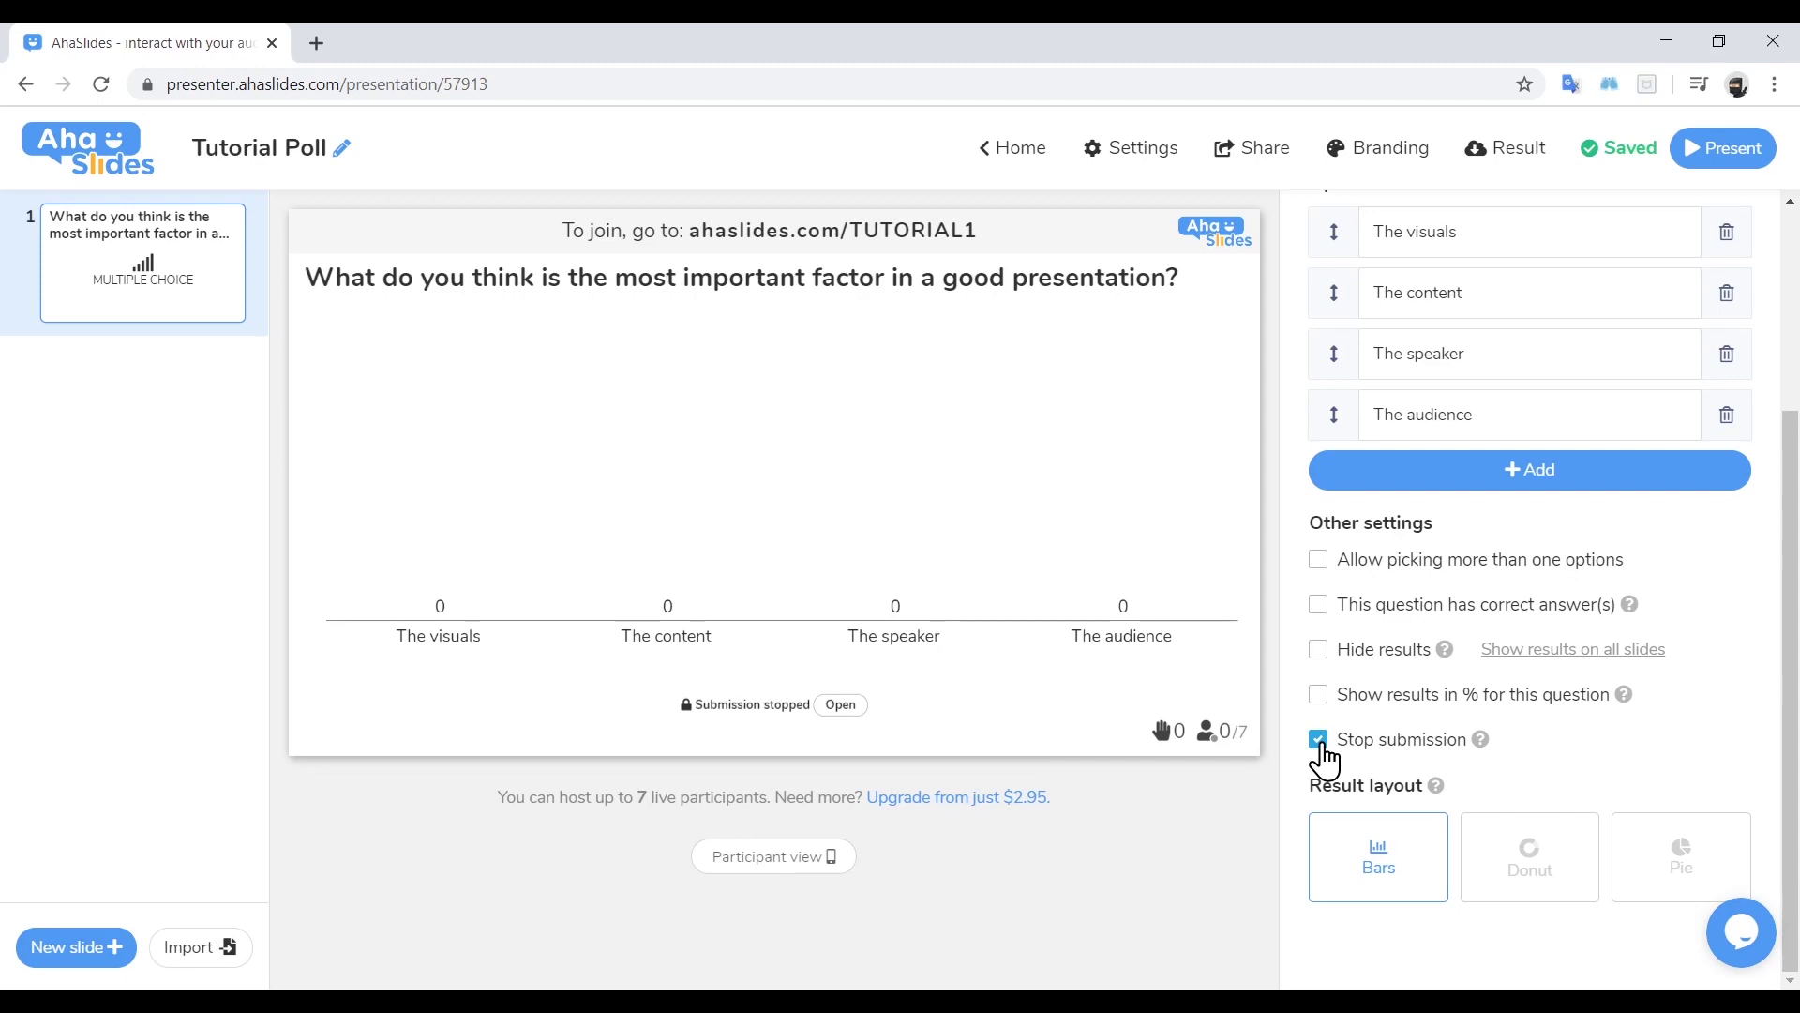
{"action": "left_click", "coordinate": [1321, 744]}
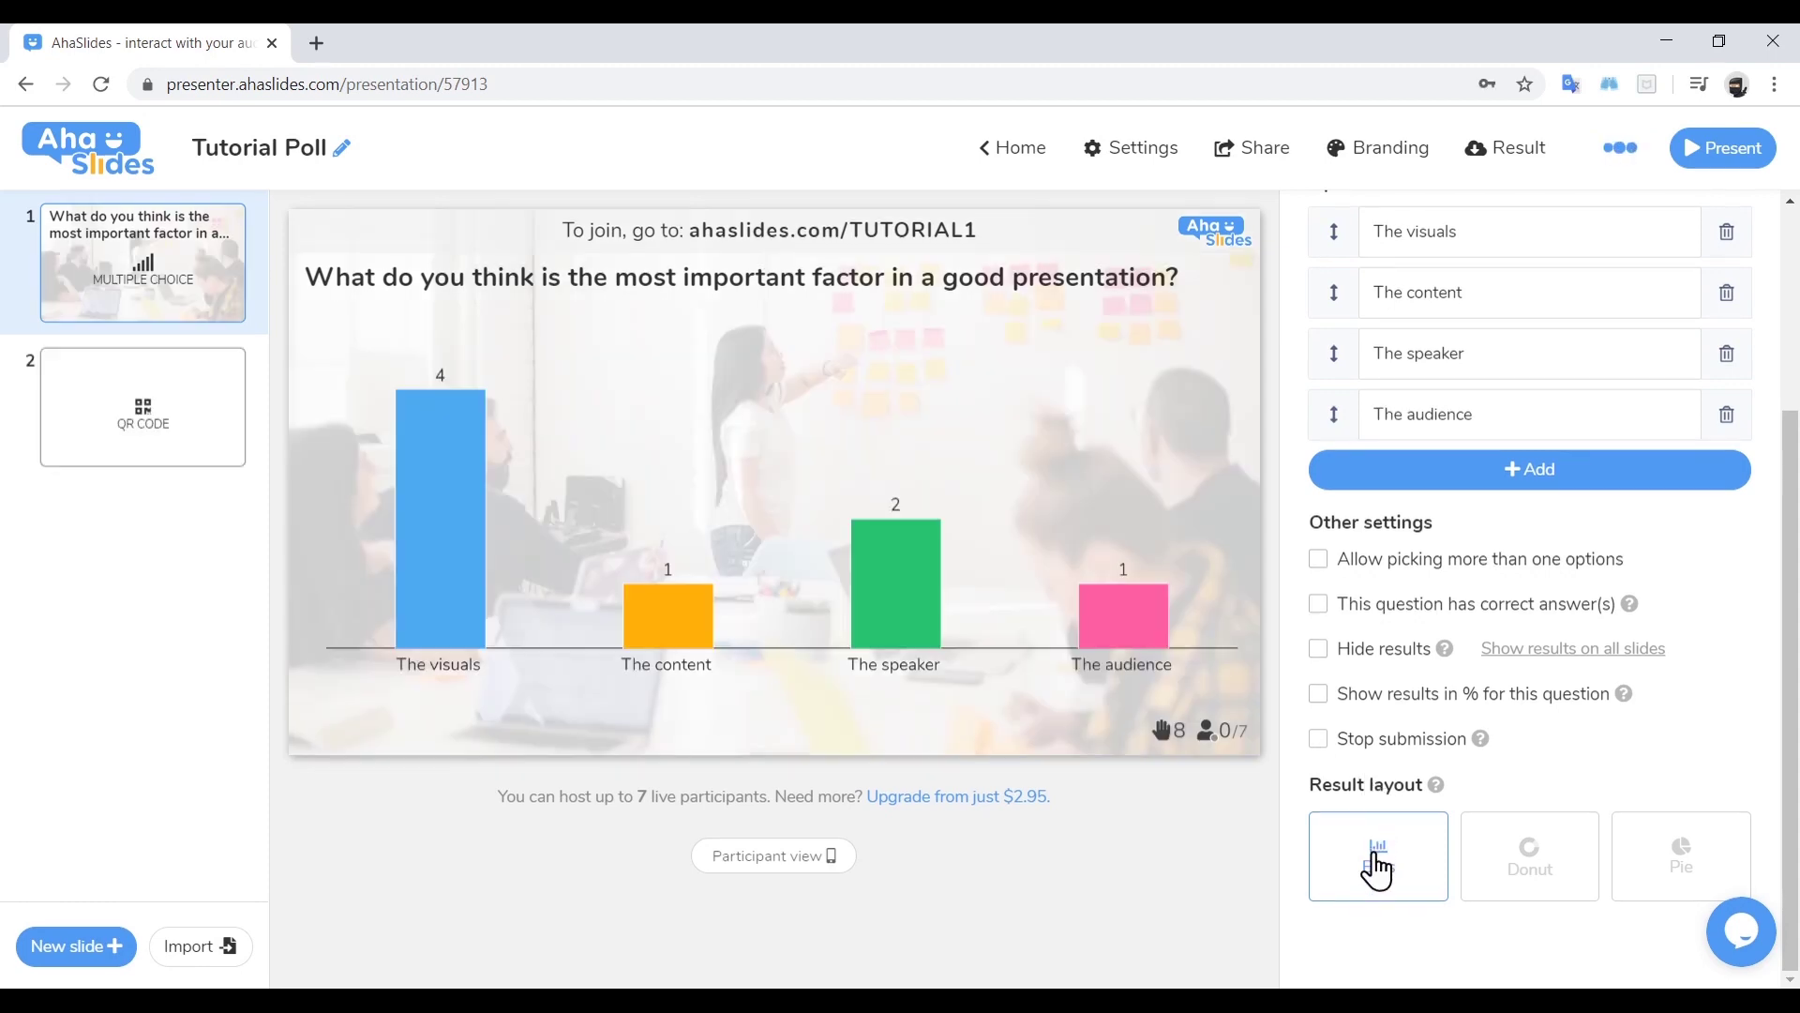
Switch the result layout to Donut, then to Pie
{"action": "left_click", "coordinate": [1500, 862]}
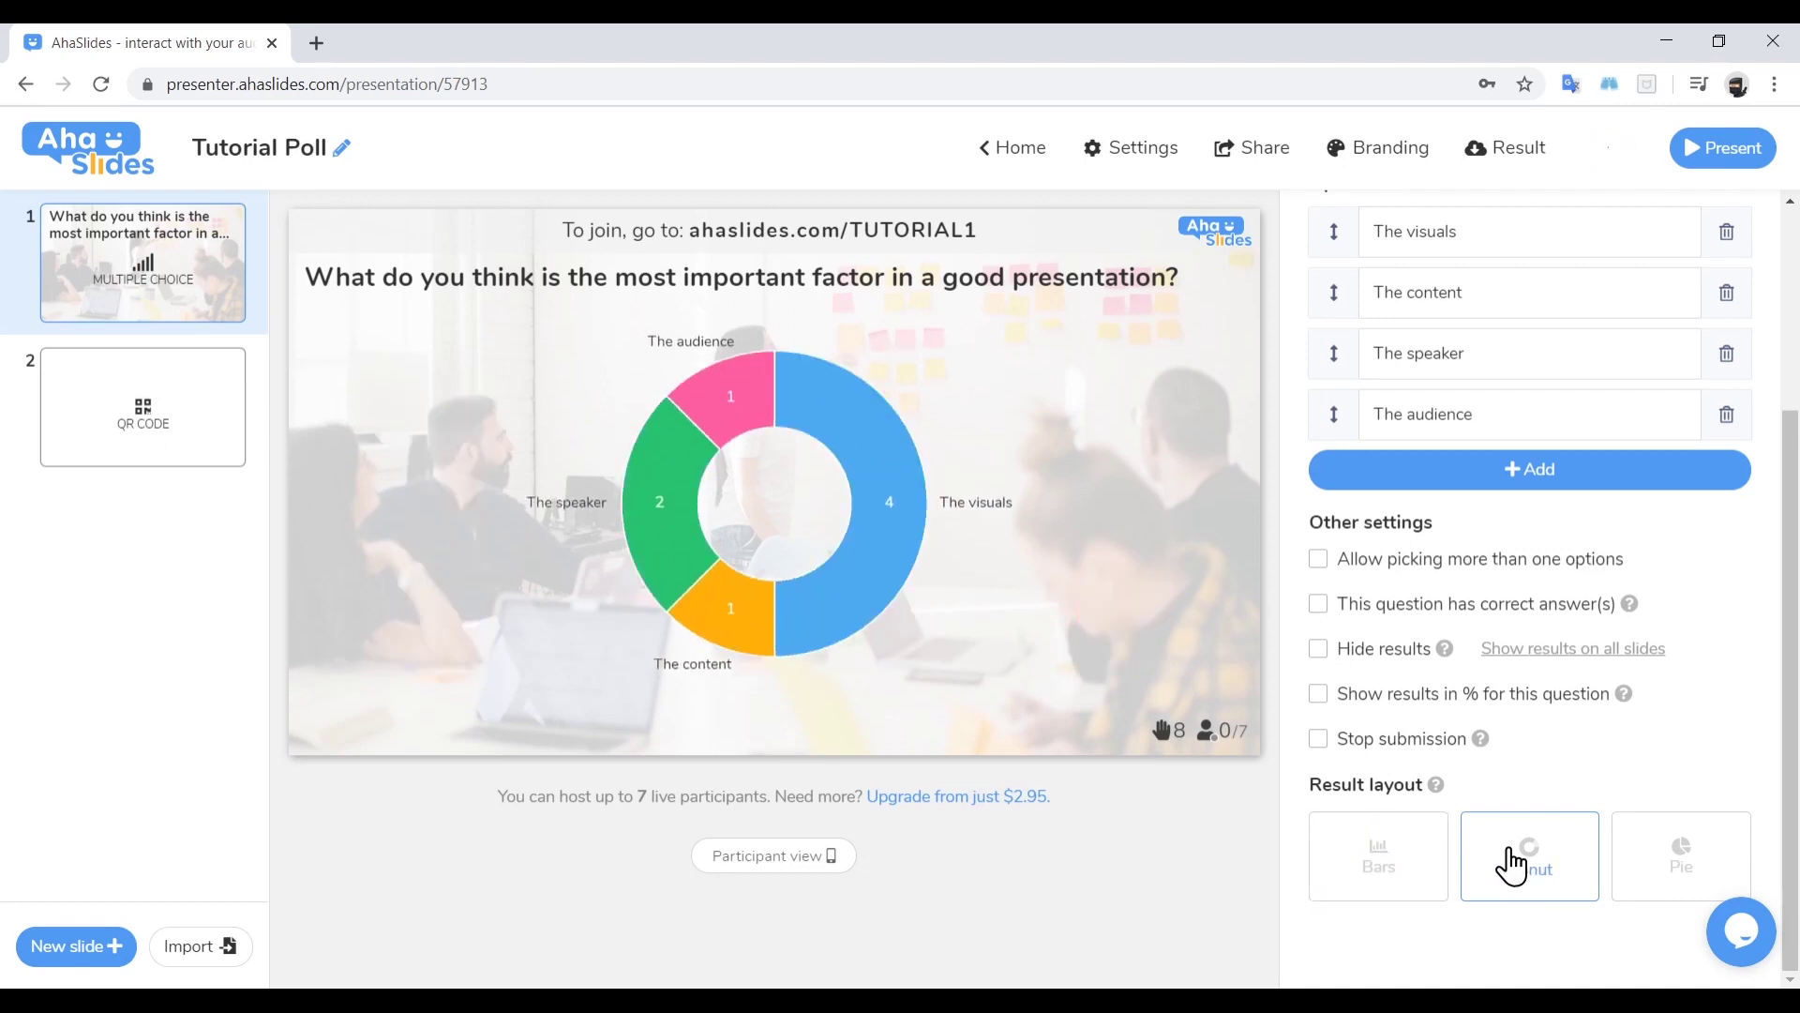
{"action": "left_click", "coordinate": [1682, 868]}
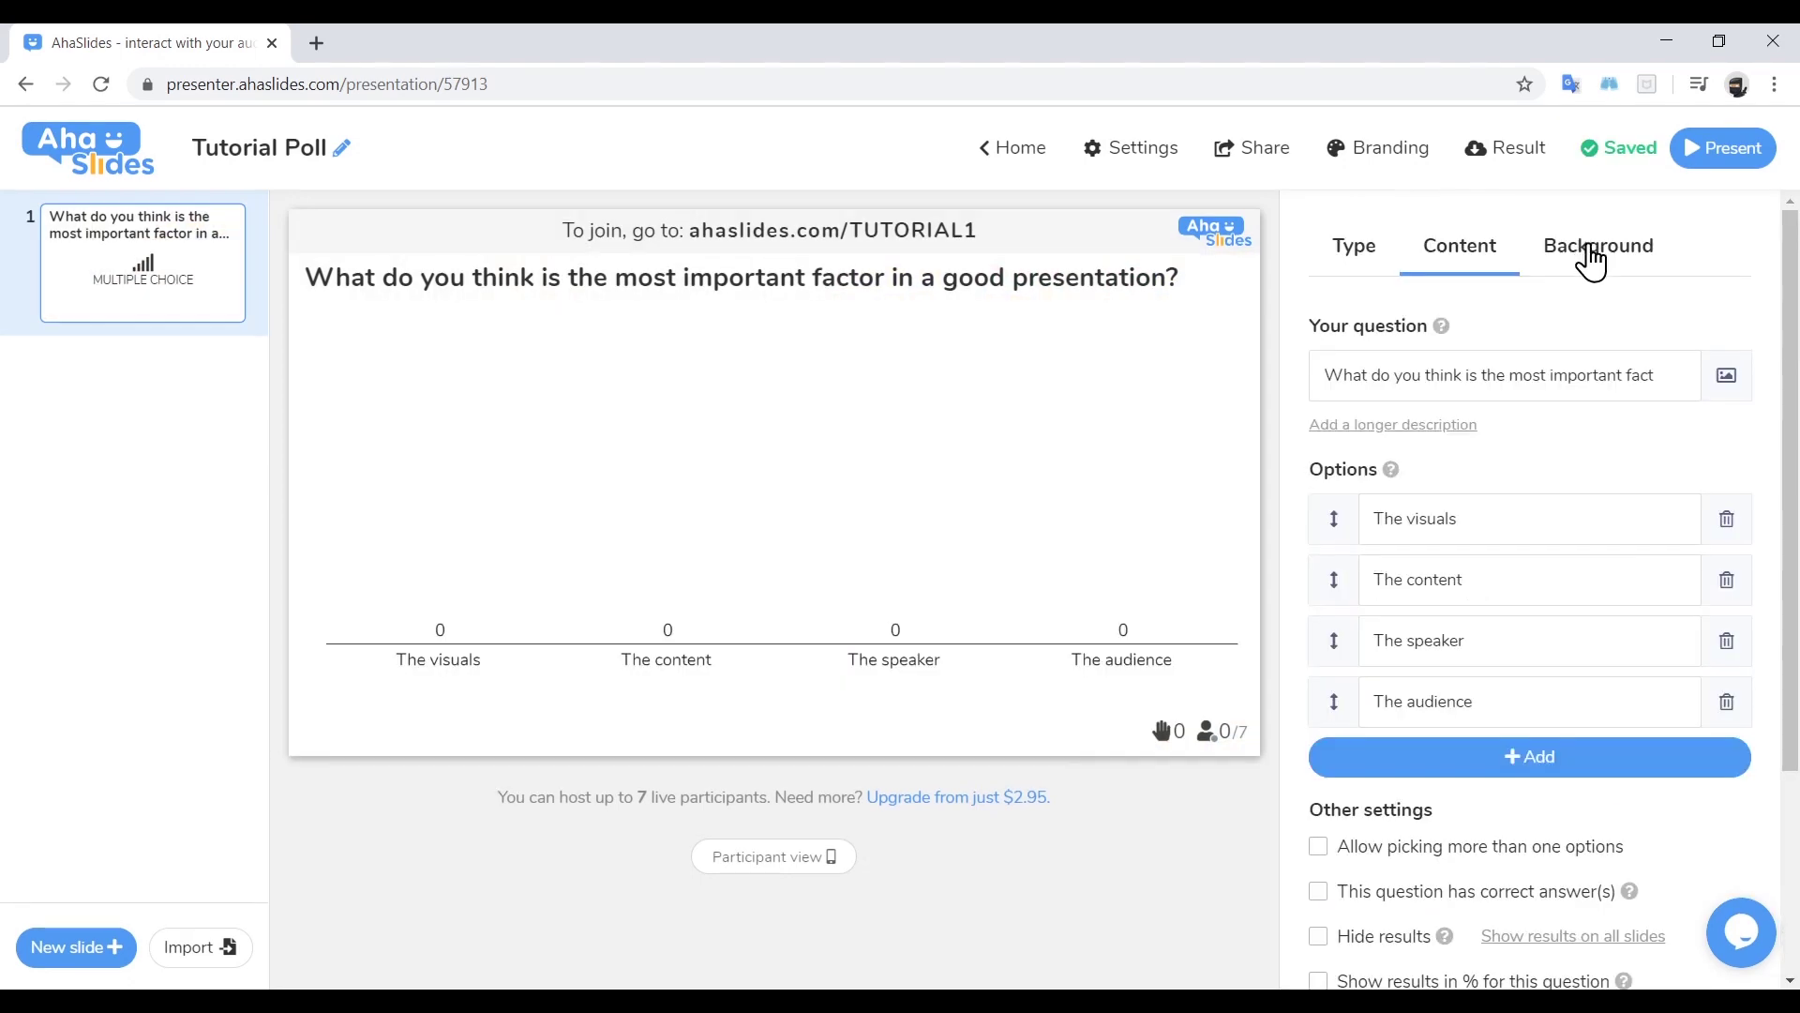
Set the photo-library office-meeting image as slide background and start presenting
{"action": "left_click", "coordinate": [1591, 255]}
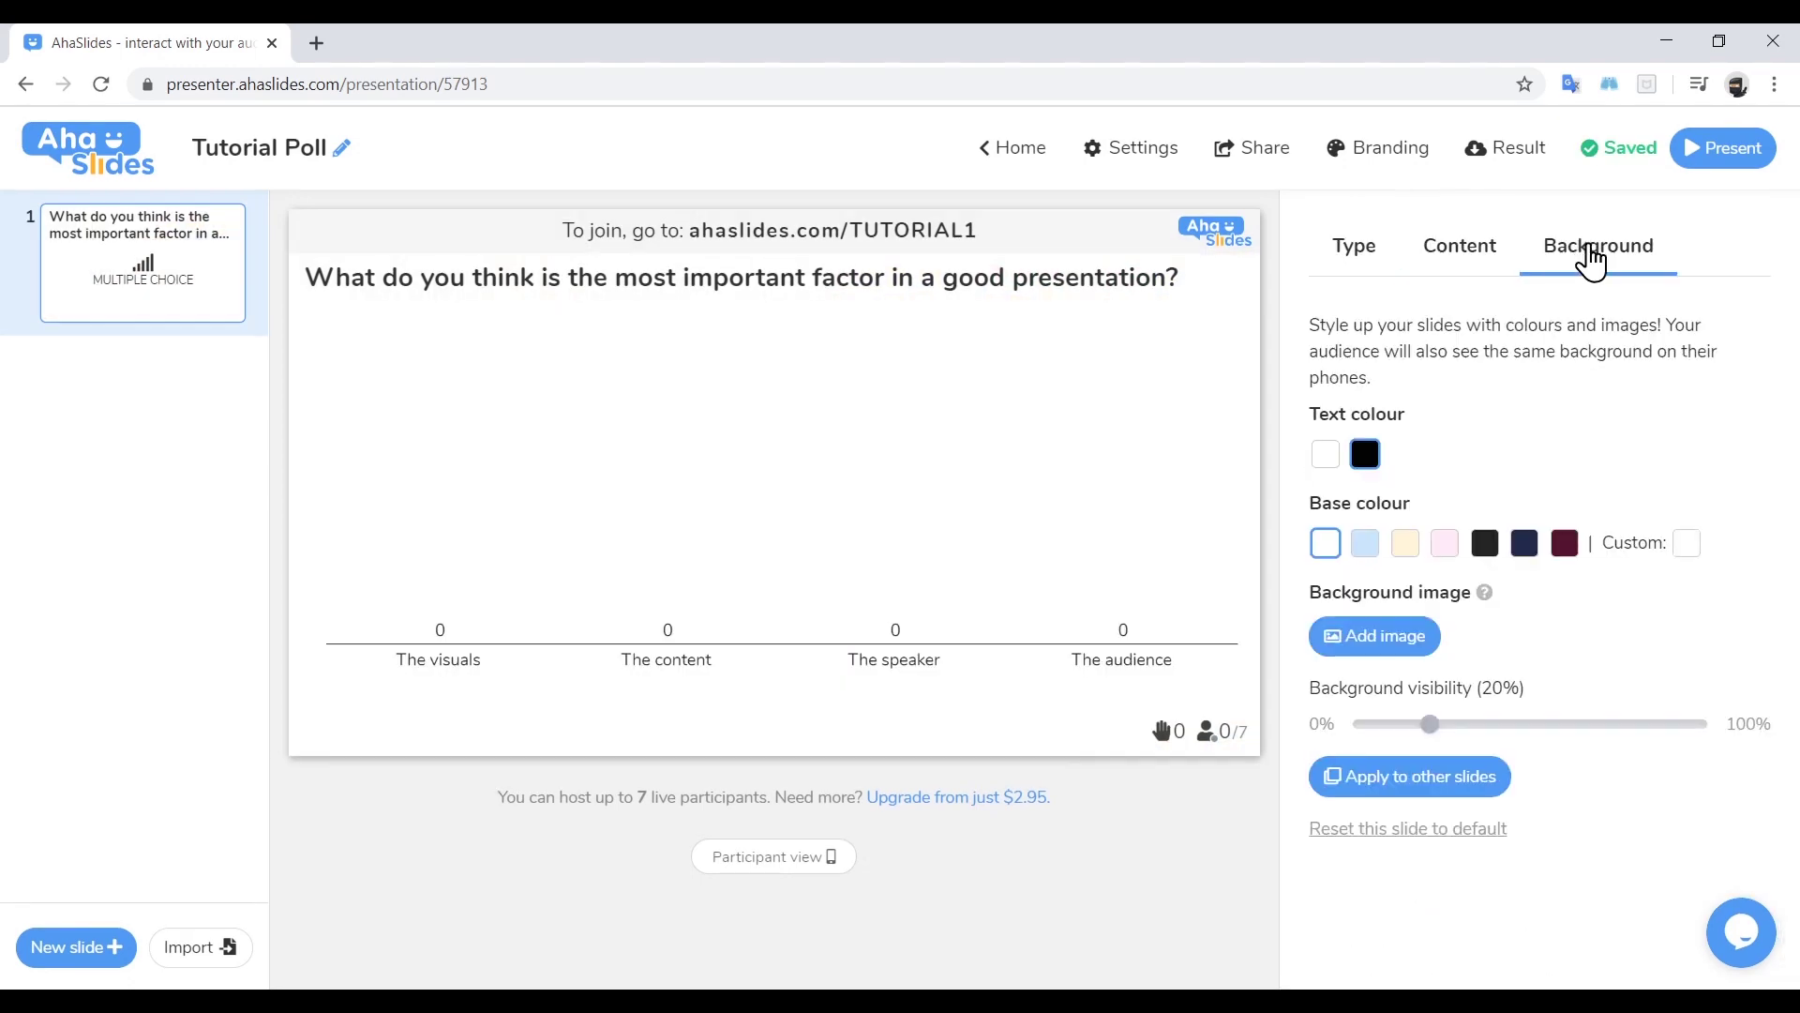
{"action": "left_click", "coordinate": [1416, 638]}
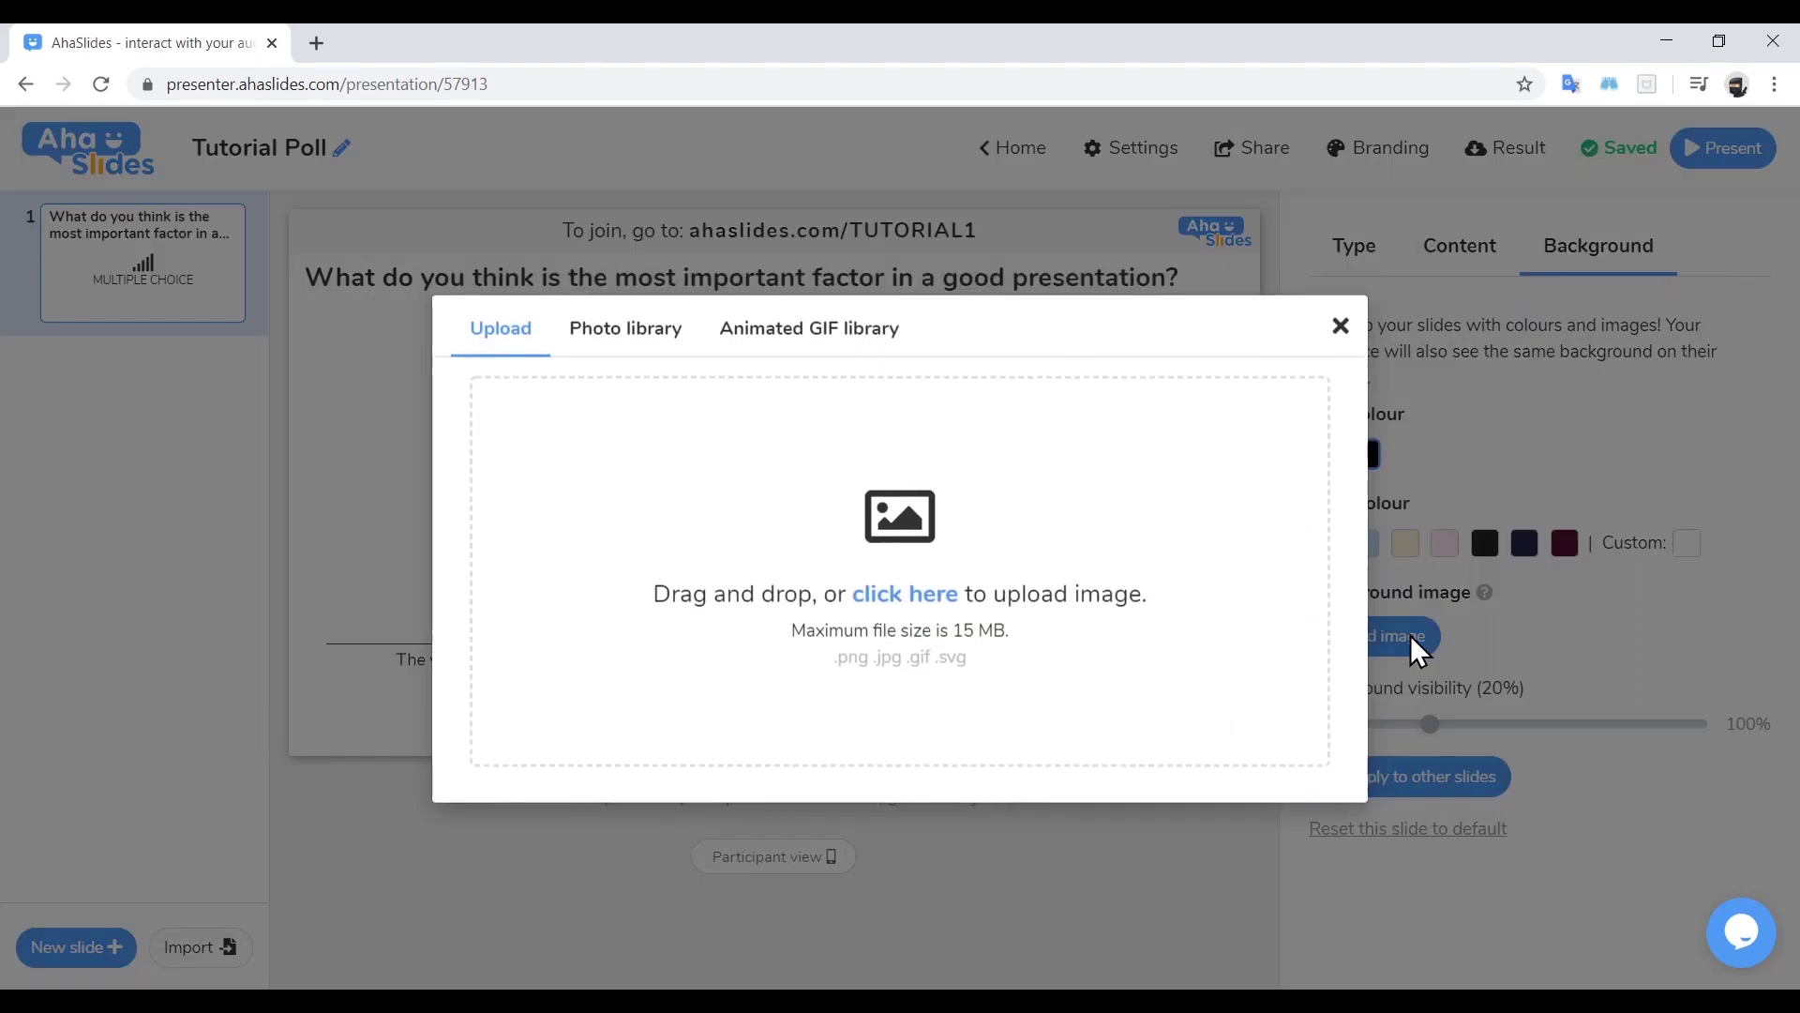
{"action": "left_click", "coordinate": [641, 354]}
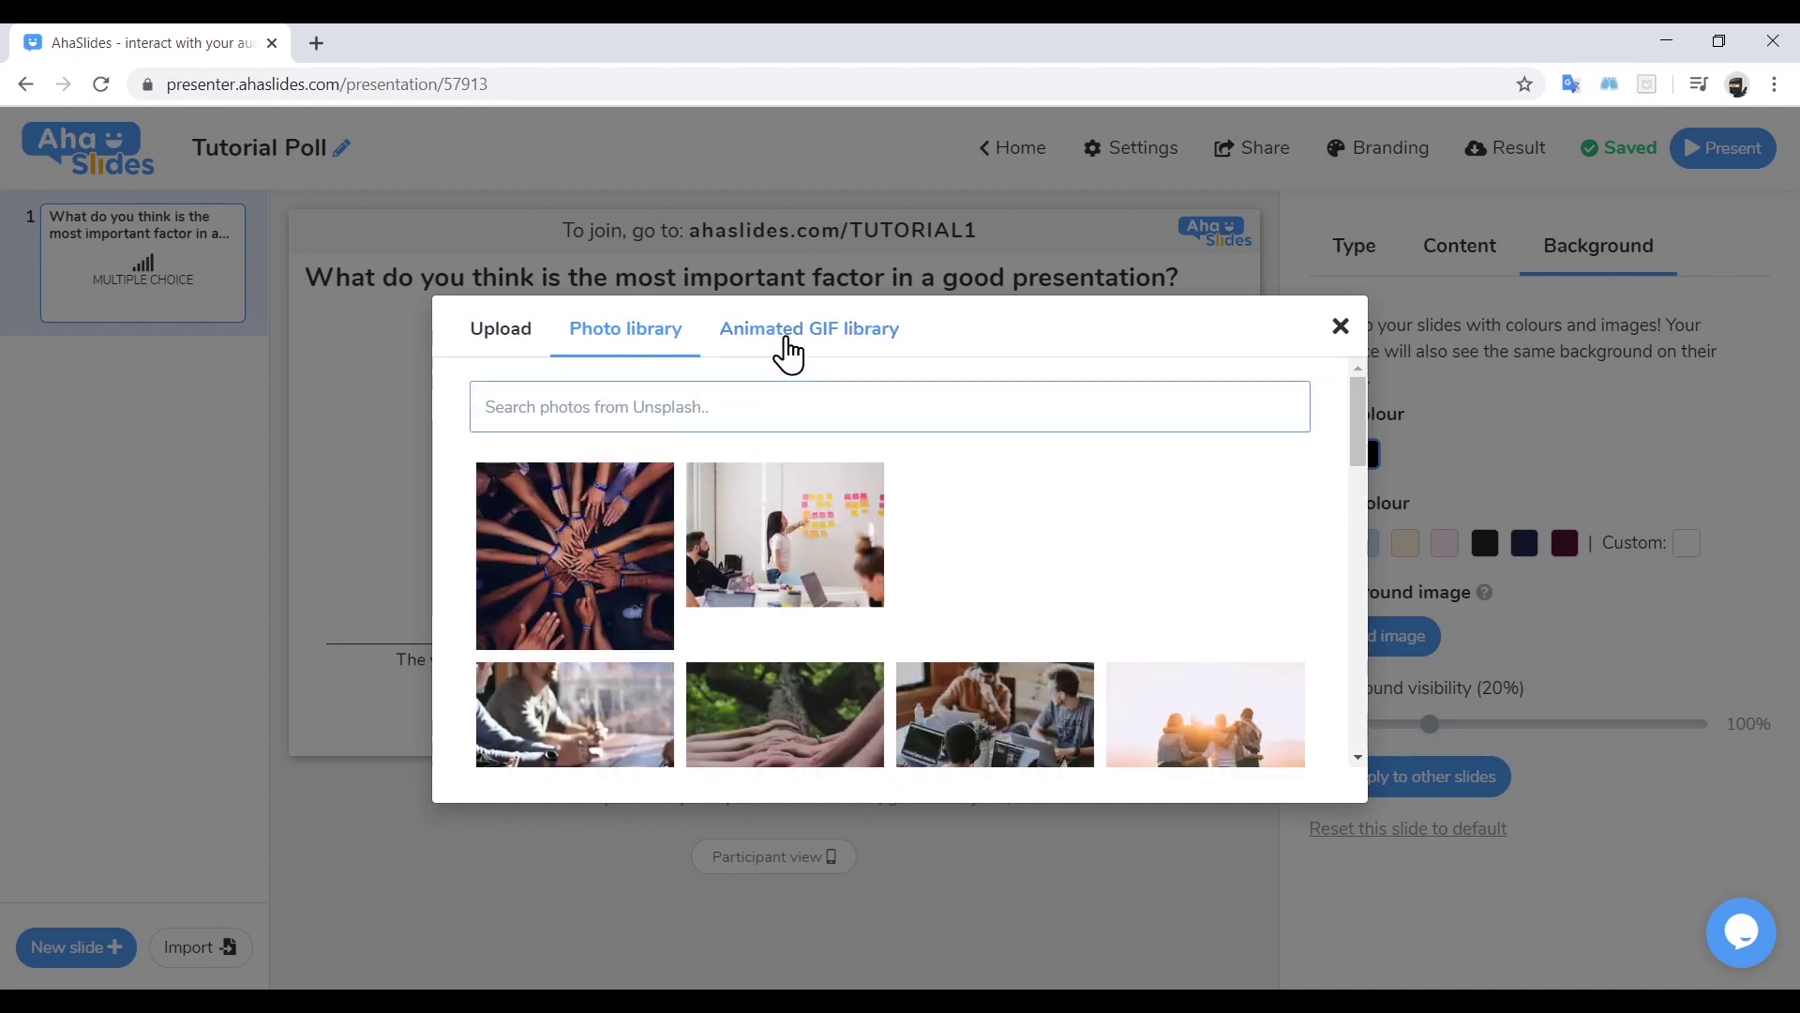
{"action": "left_click", "coordinate": [792, 573]}
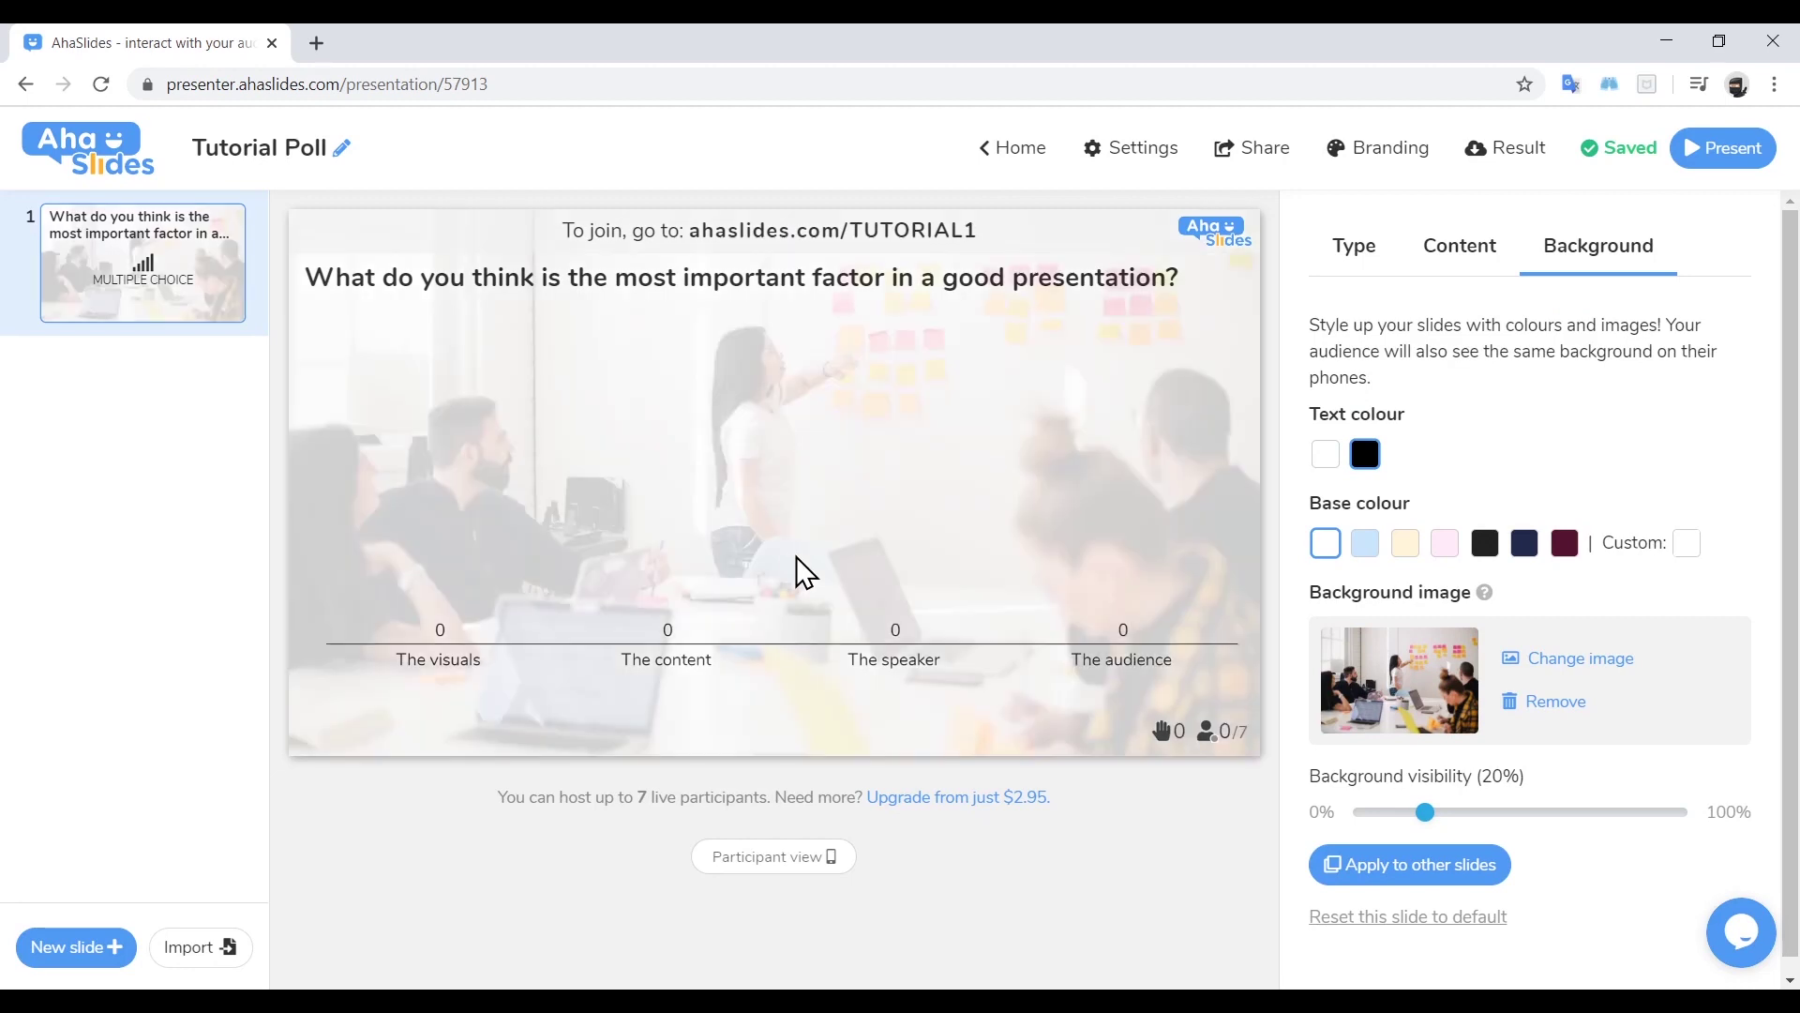
{"action": "left_click", "coordinate": [1722, 147]}
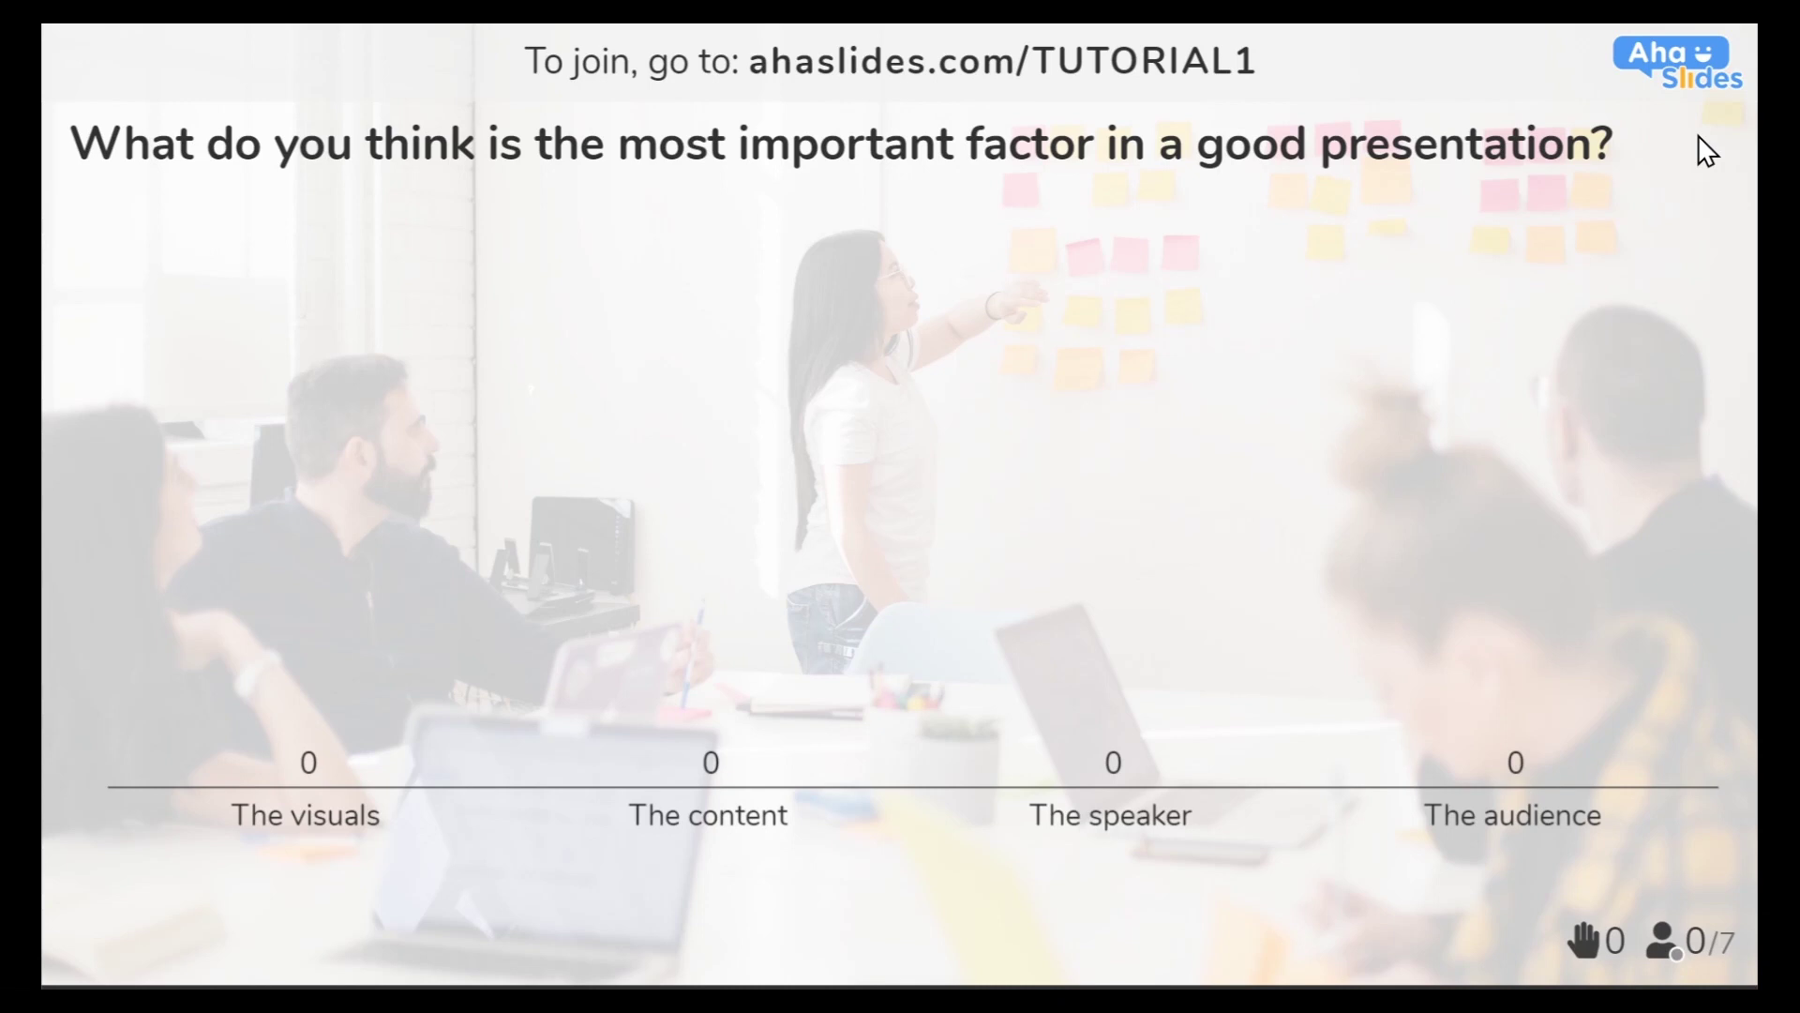
Choose Stop presenting from the presentation Menu to return to the editor
{"action": "left_click", "coordinate": [141, 953]}
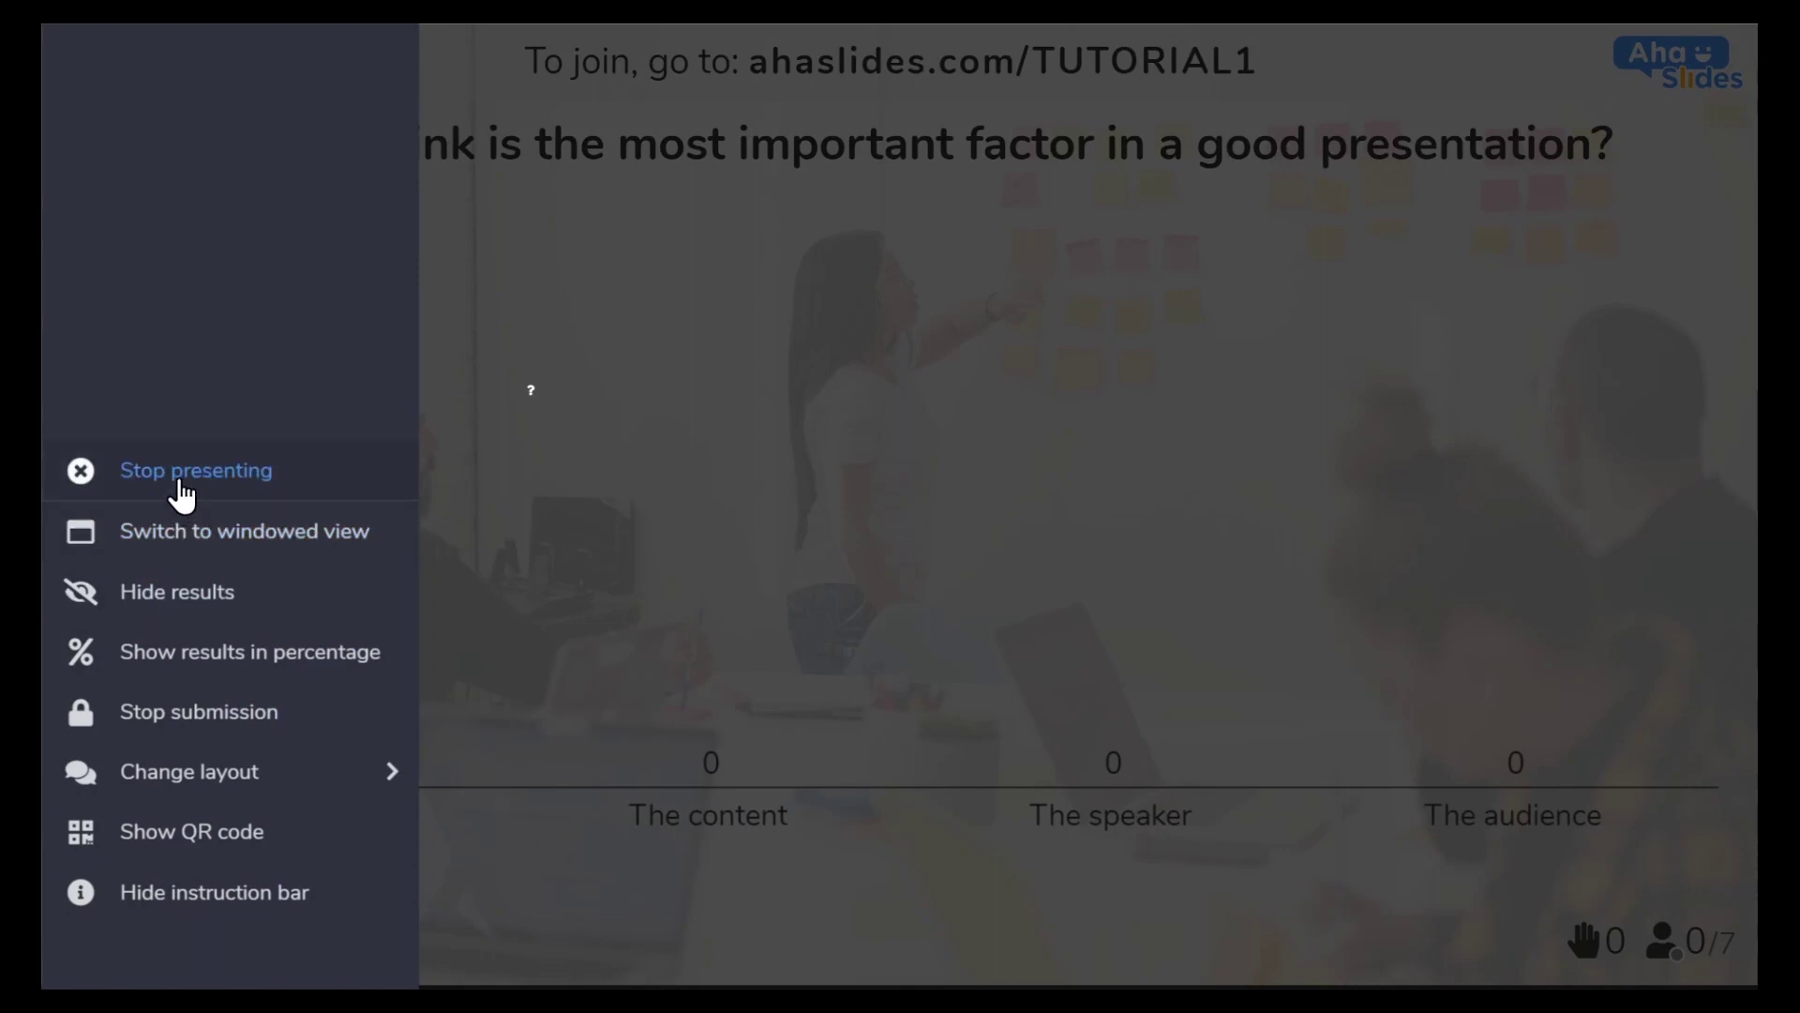
{"action": "left_click", "coordinate": [148, 511]}
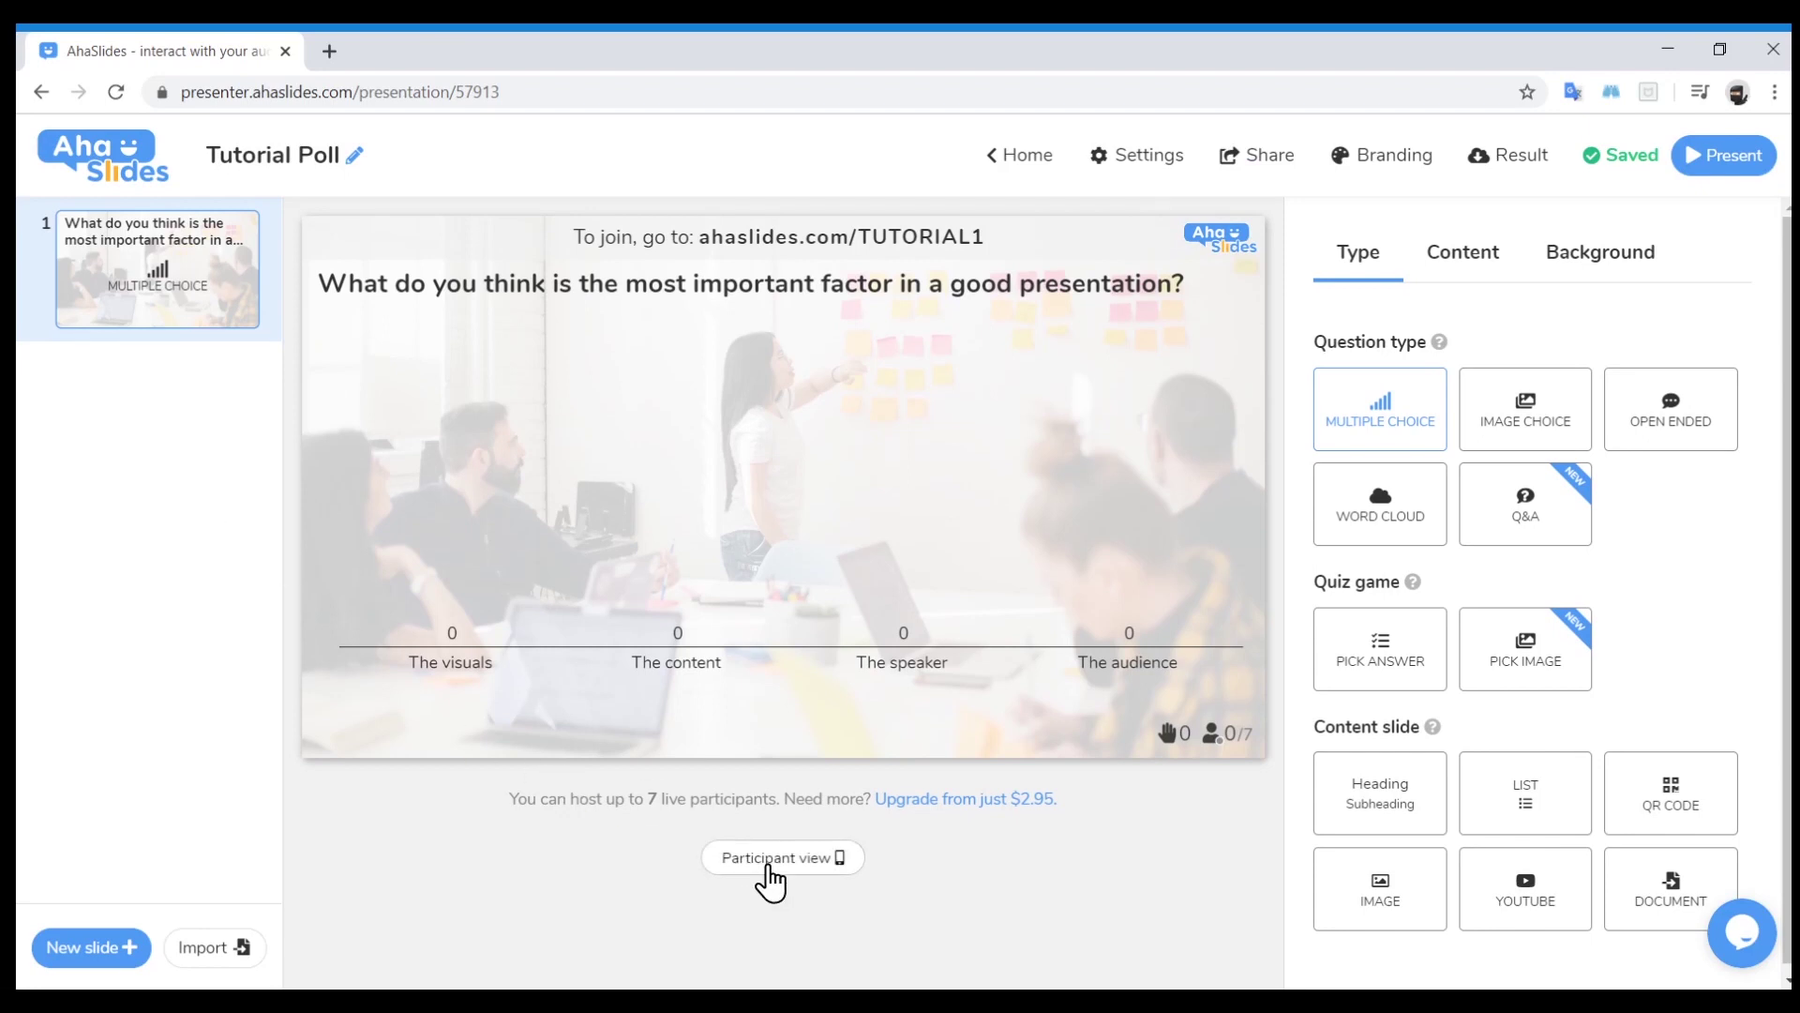
Submit a test vote for The visuals in the participant preview, then close it
{"action": "left_click", "coordinate": [767, 864]}
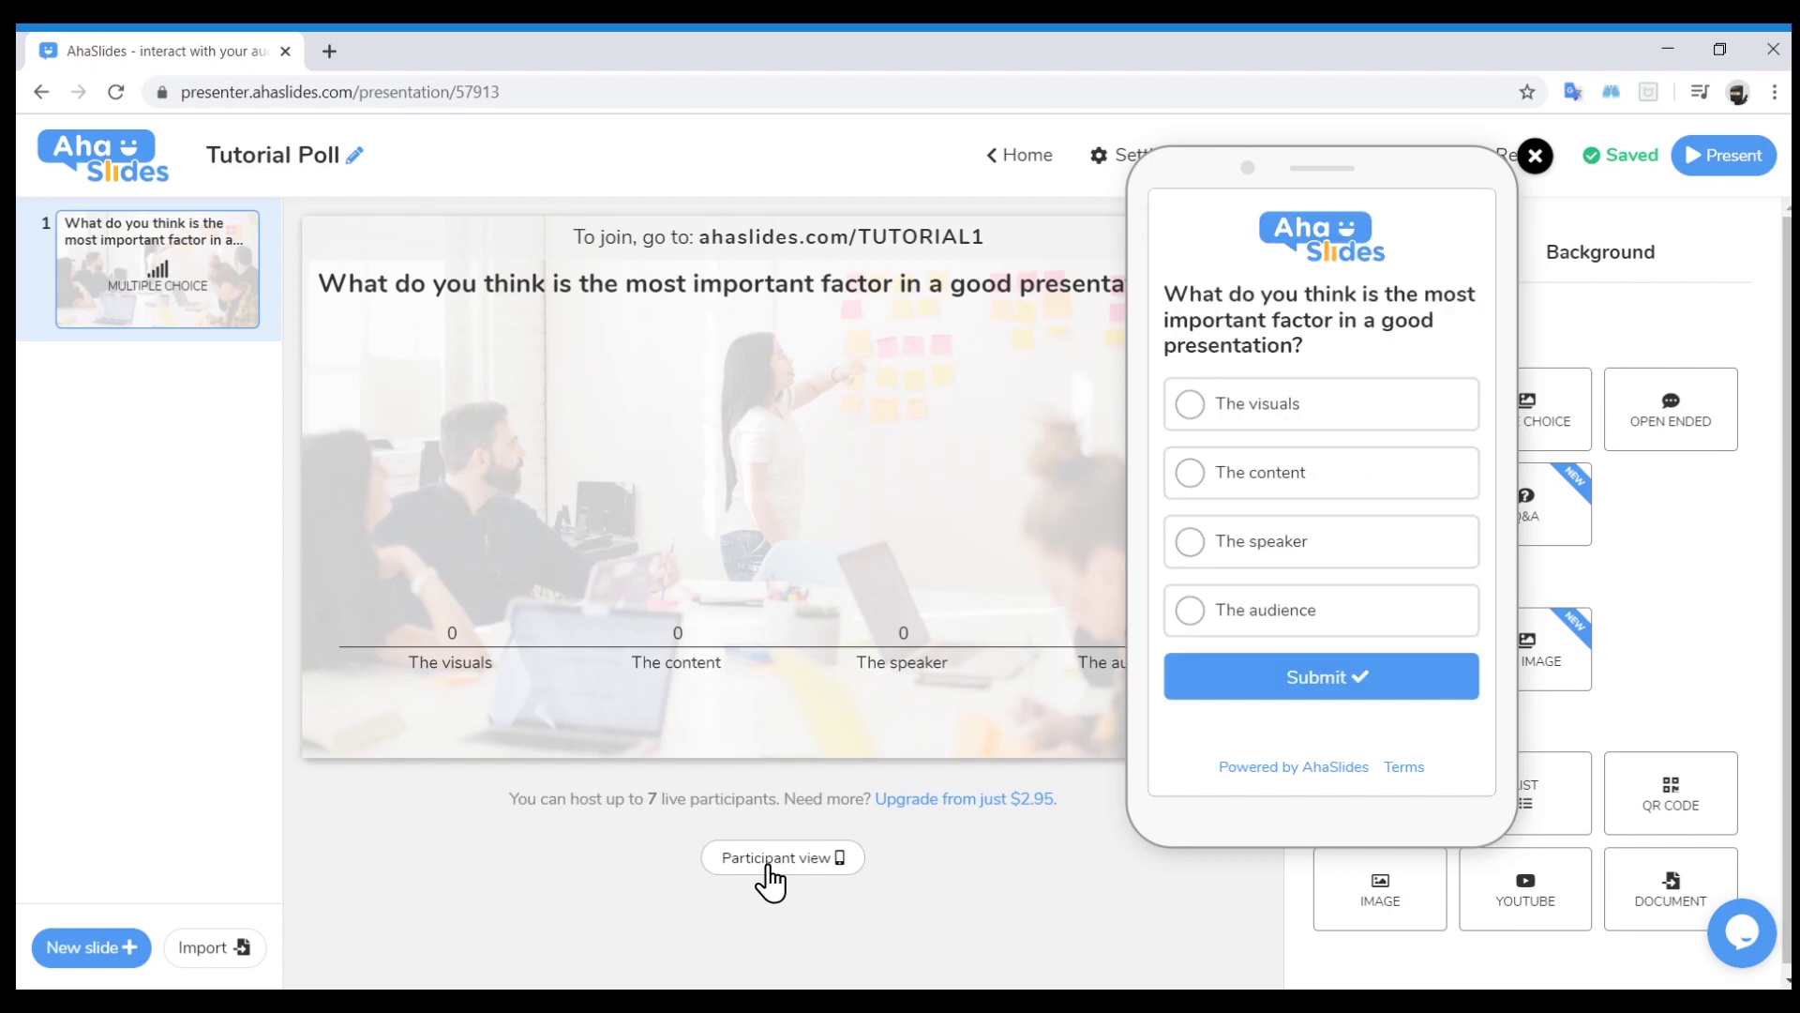
{"action": "left_click", "coordinate": [1261, 403]}
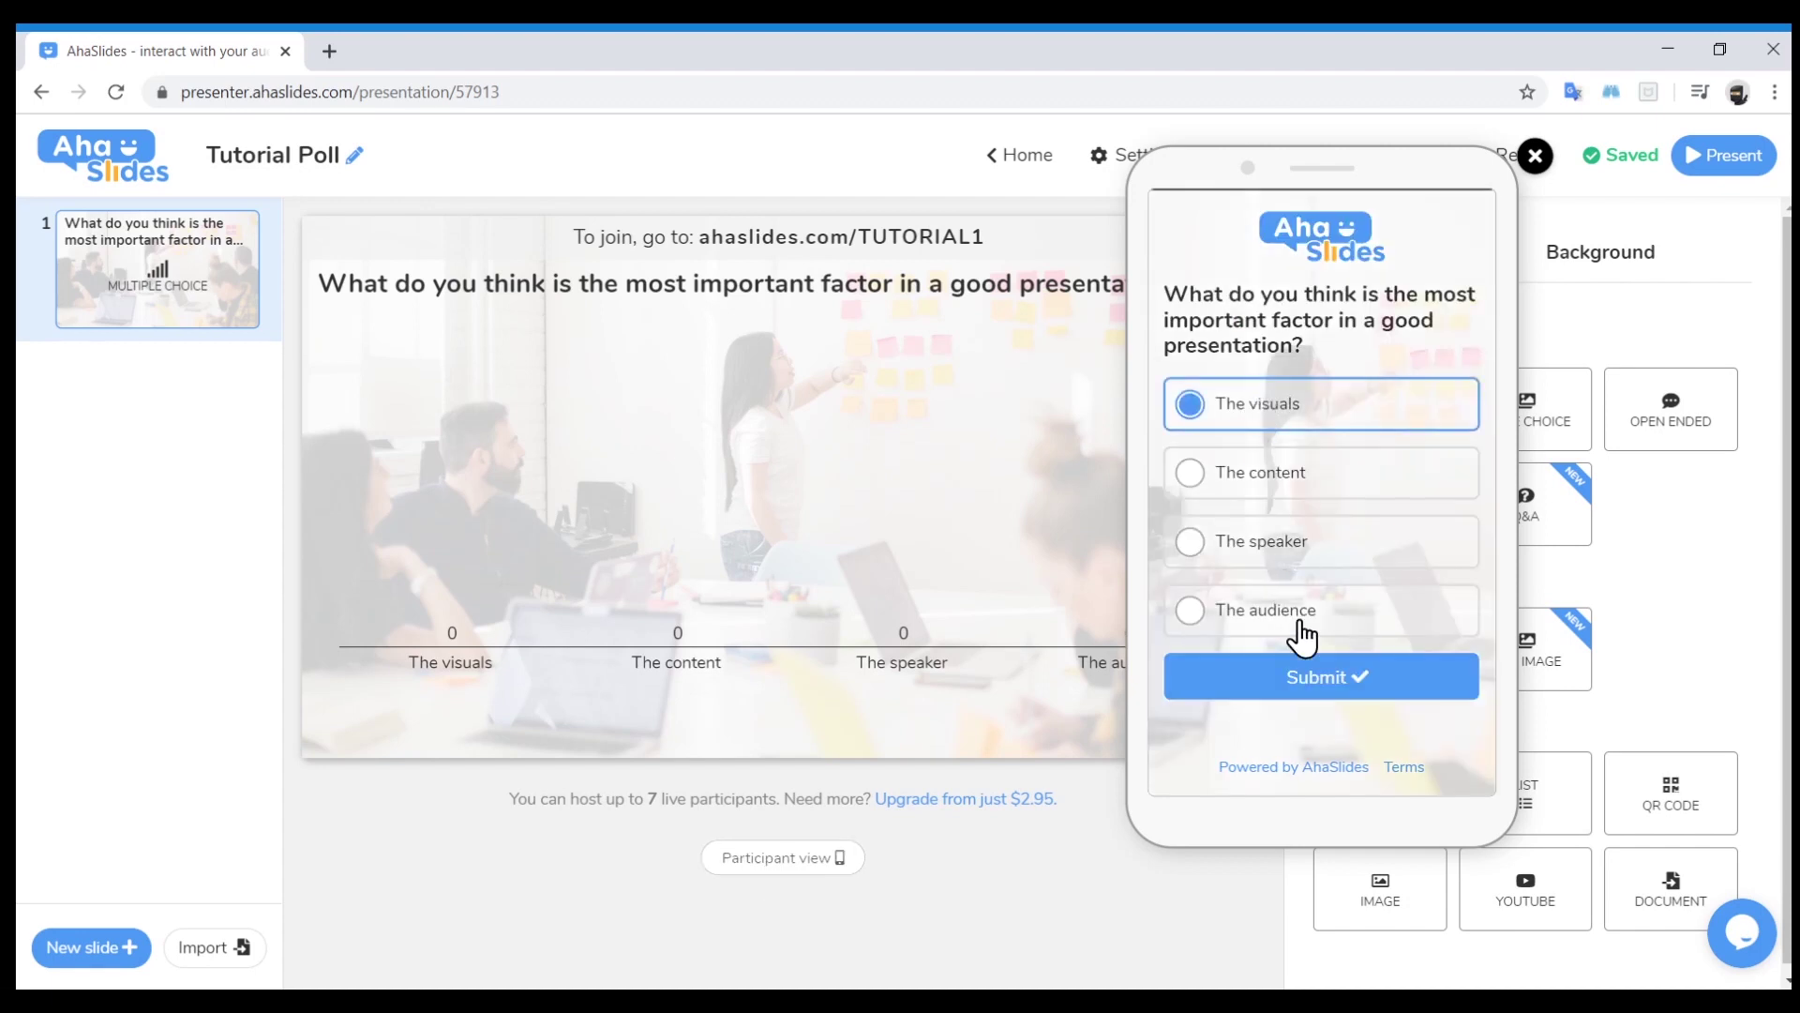
{"action": "left_click", "coordinate": [1326, 679]}
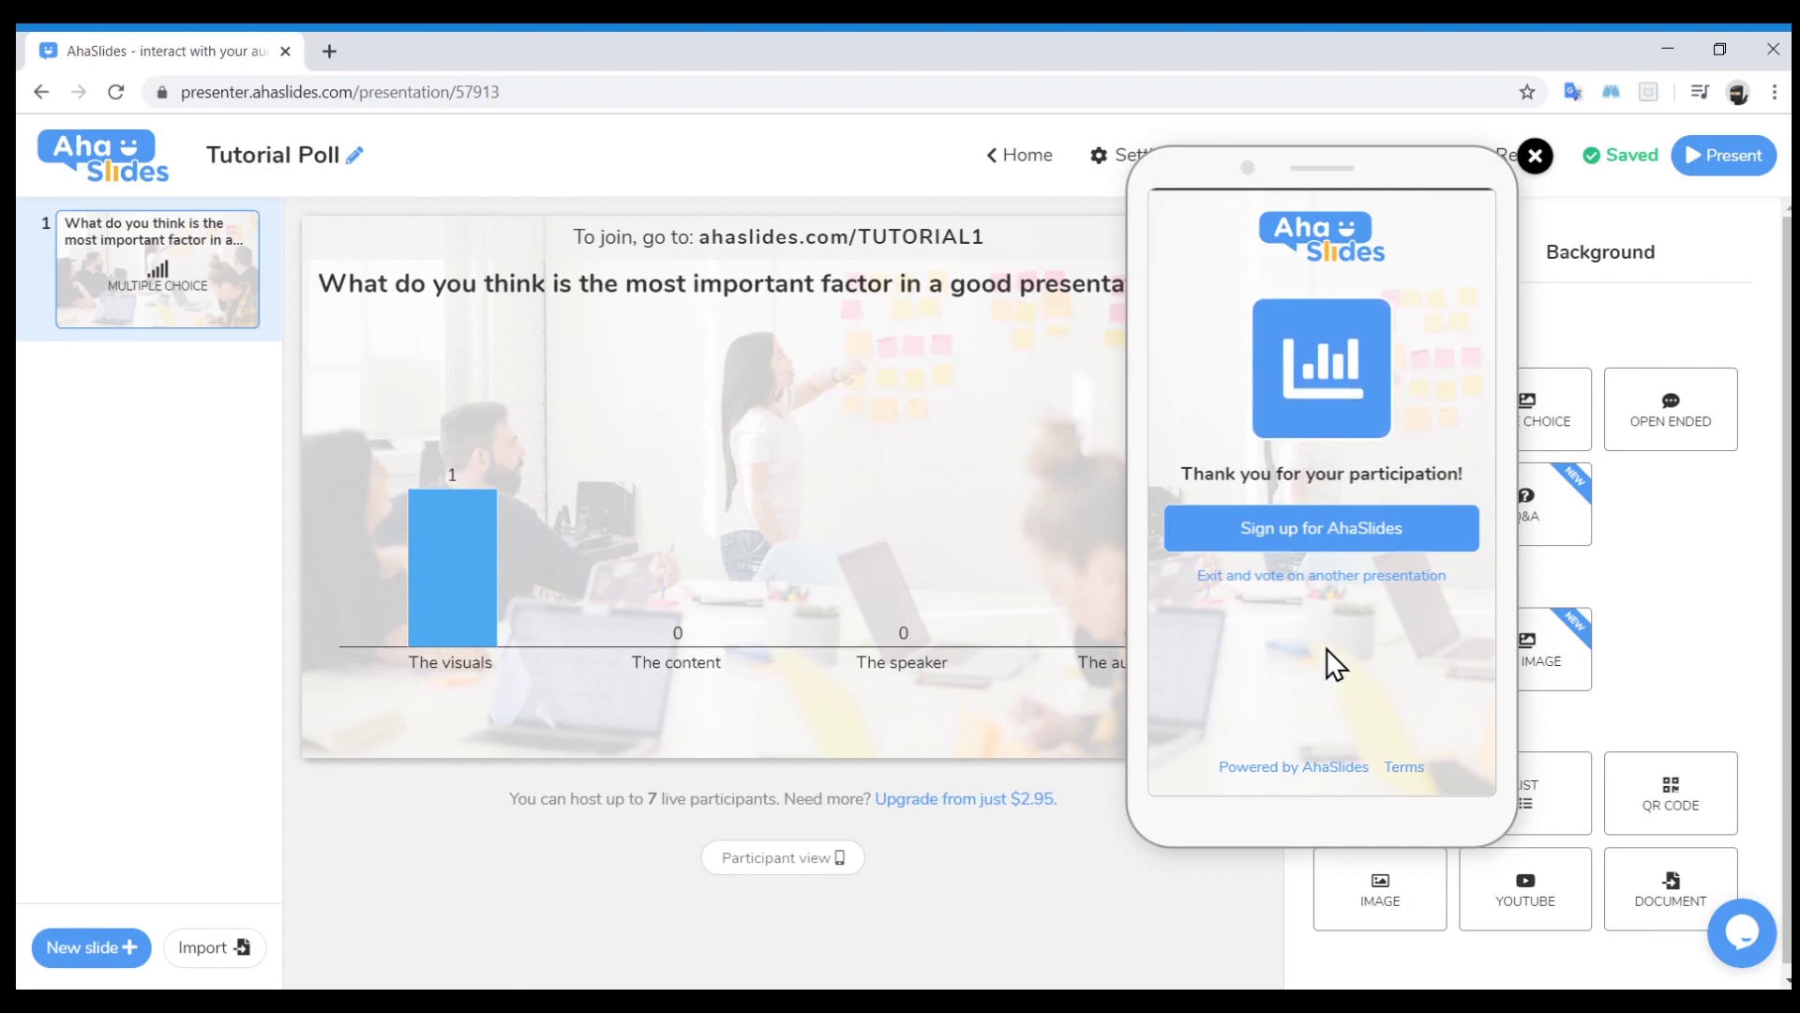
{"action": "left_click", "coordinate": [1535, 157]}
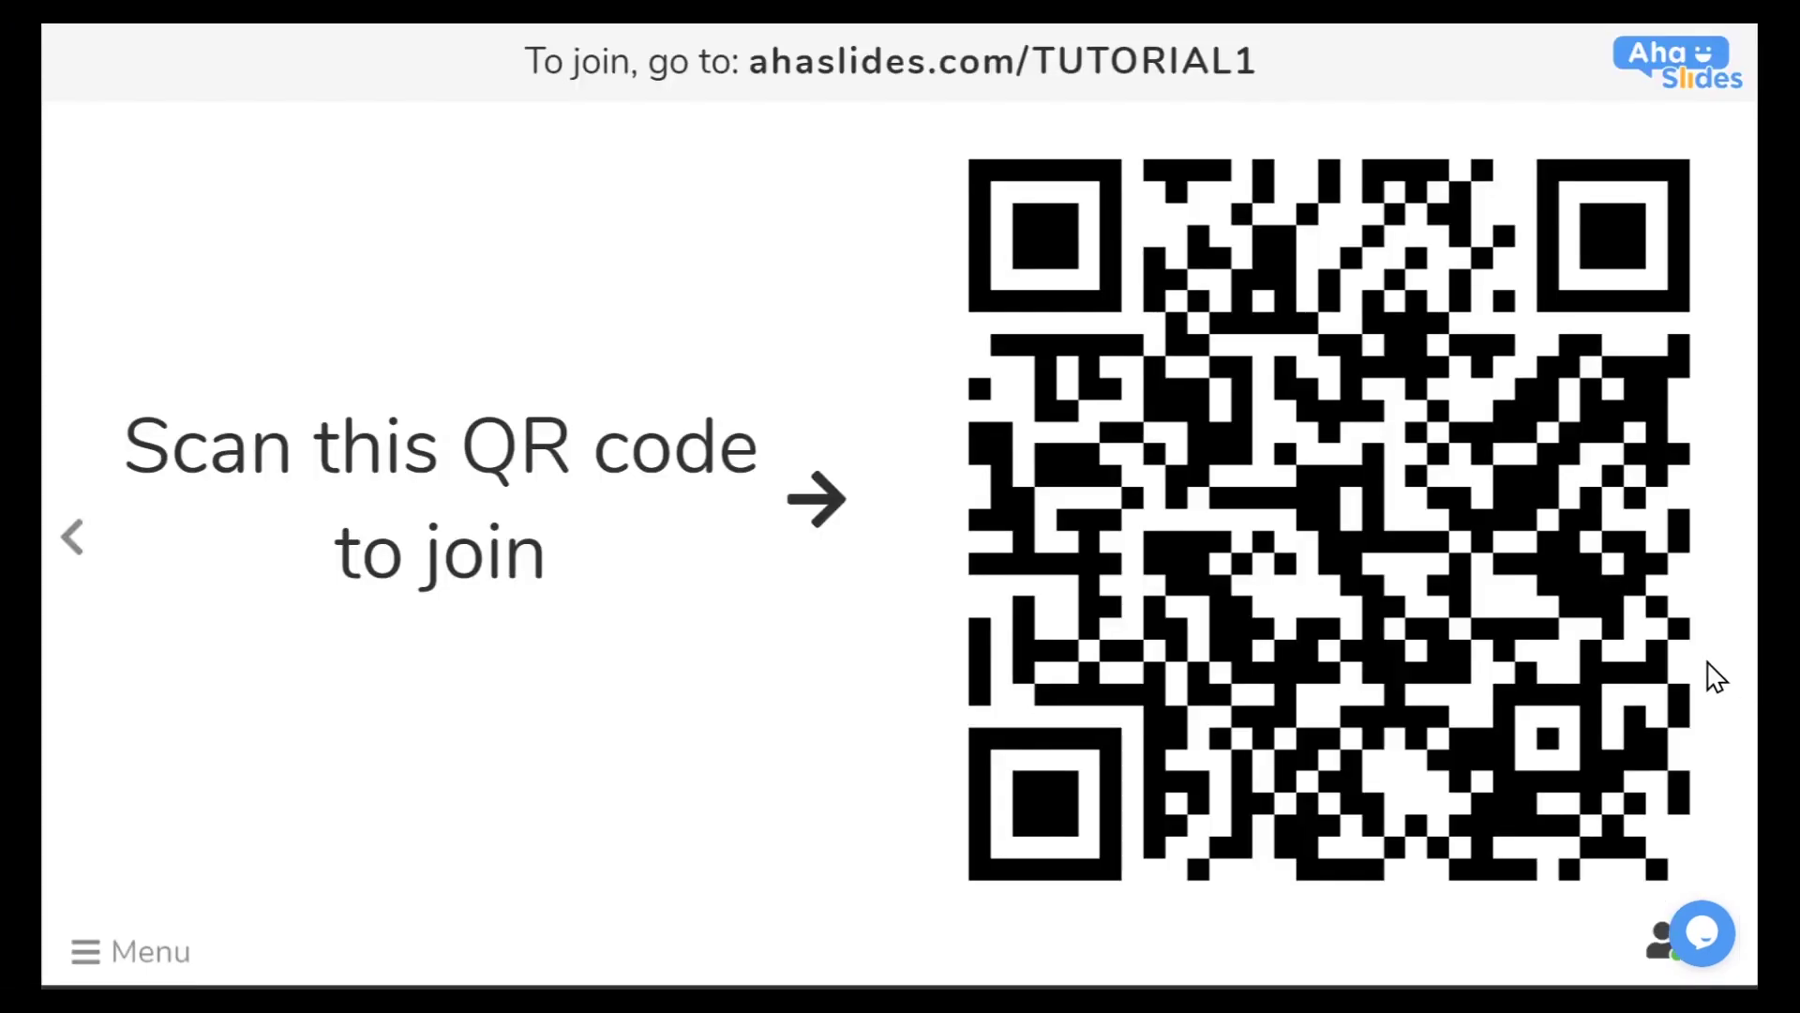
Expand the QR join screen and enter ahaslides.com/Tutorial1 in a new tab
{"action": "left_click", "coordinate": [1193, 63]}
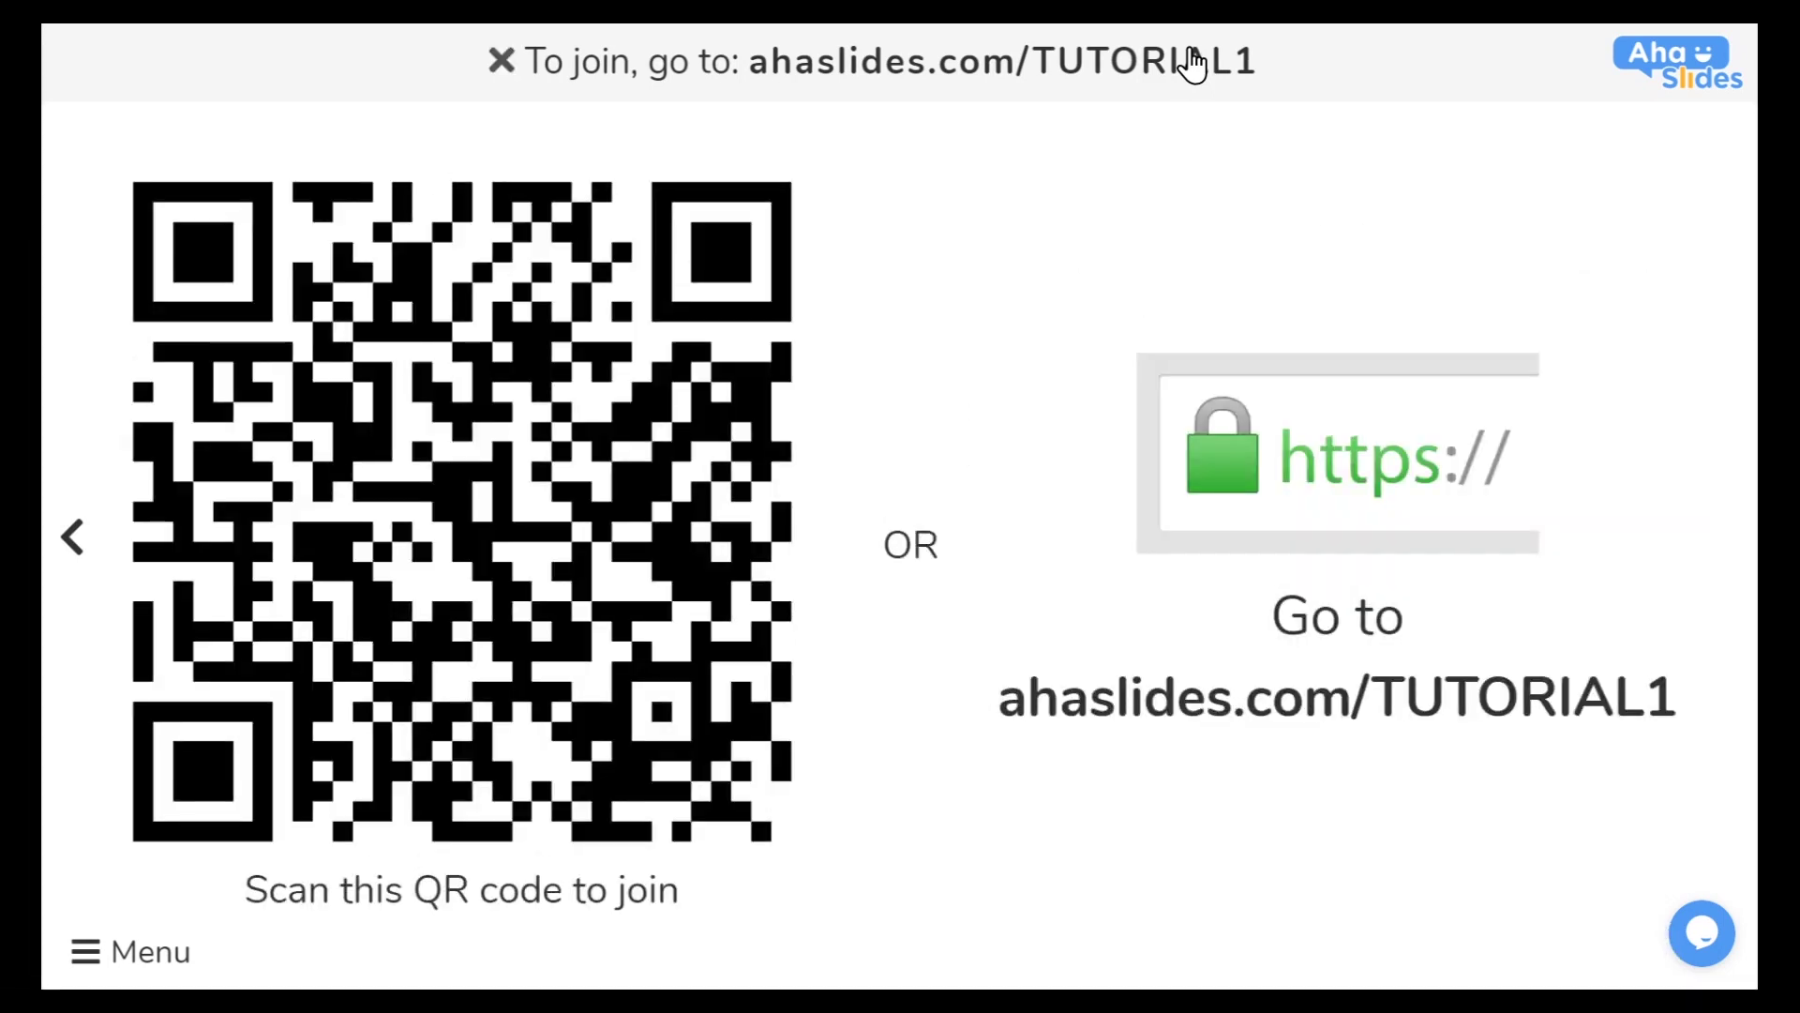
{"action": "type", "text": "ahaslides.com/n1t8mgbggc"}
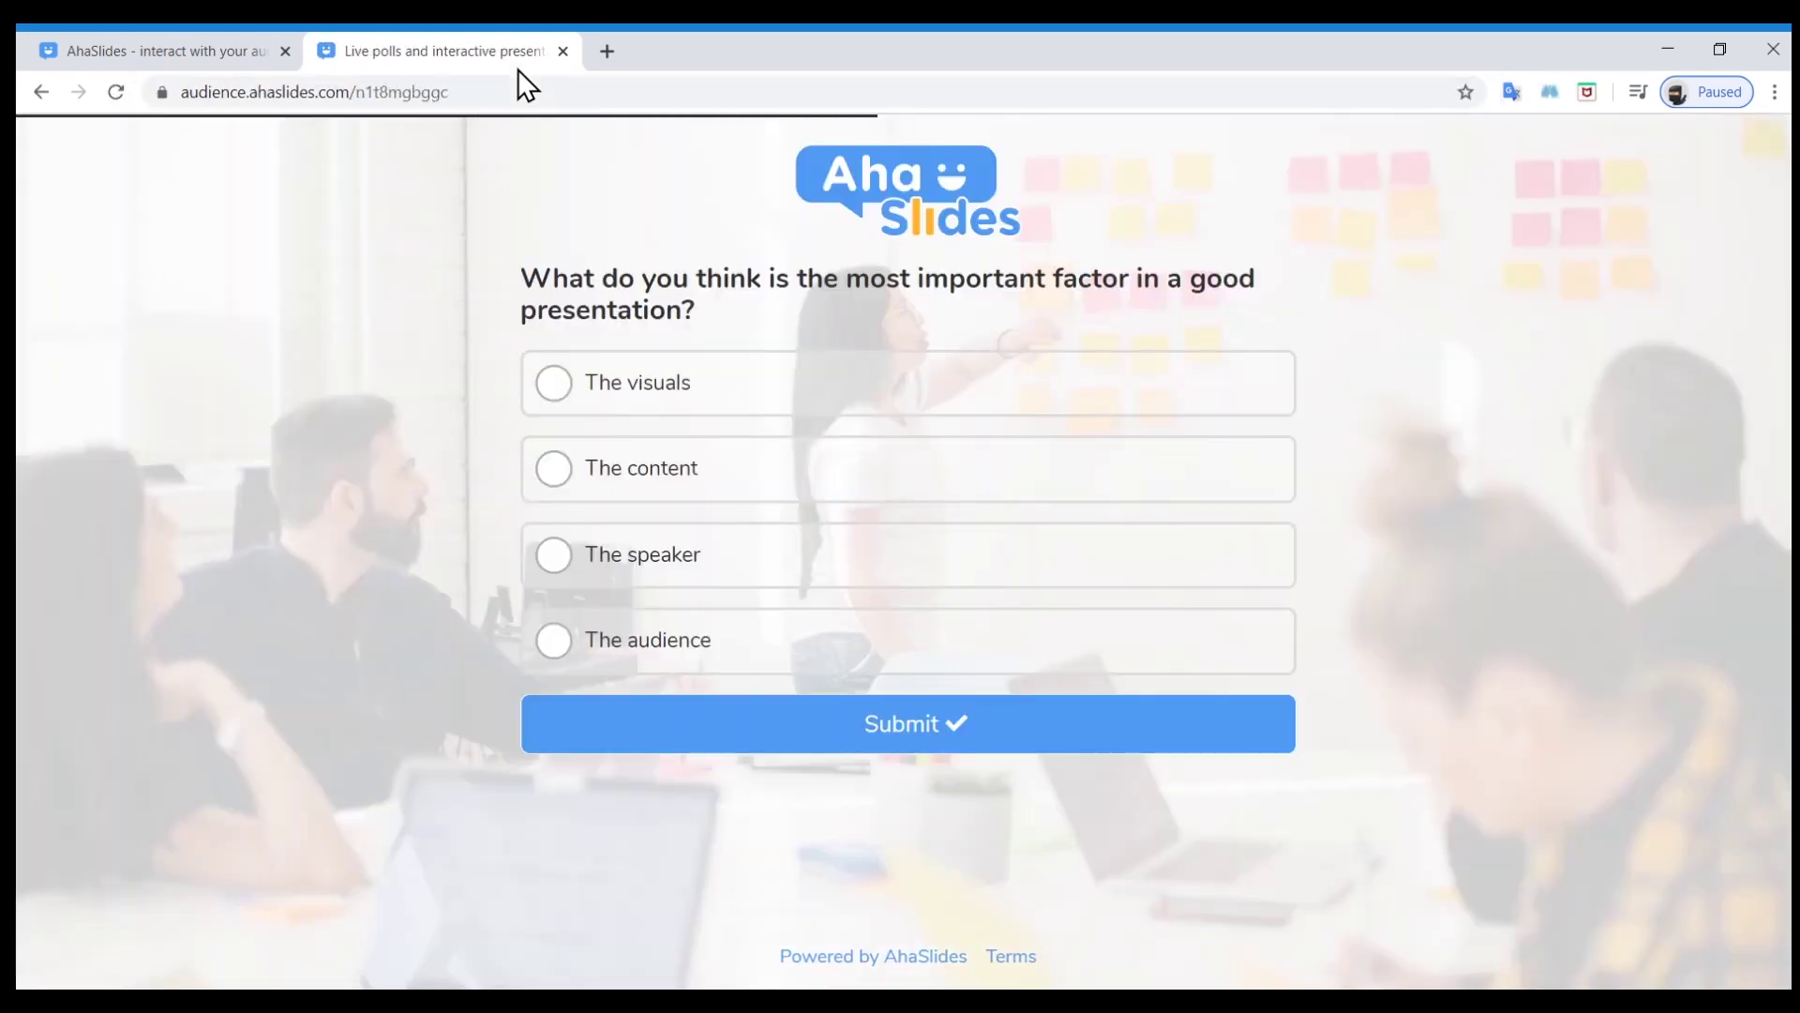
Select 'The visuals' as the participant's answer on the audience page
{"action": "left_click", "coordinate": [553, 382]}
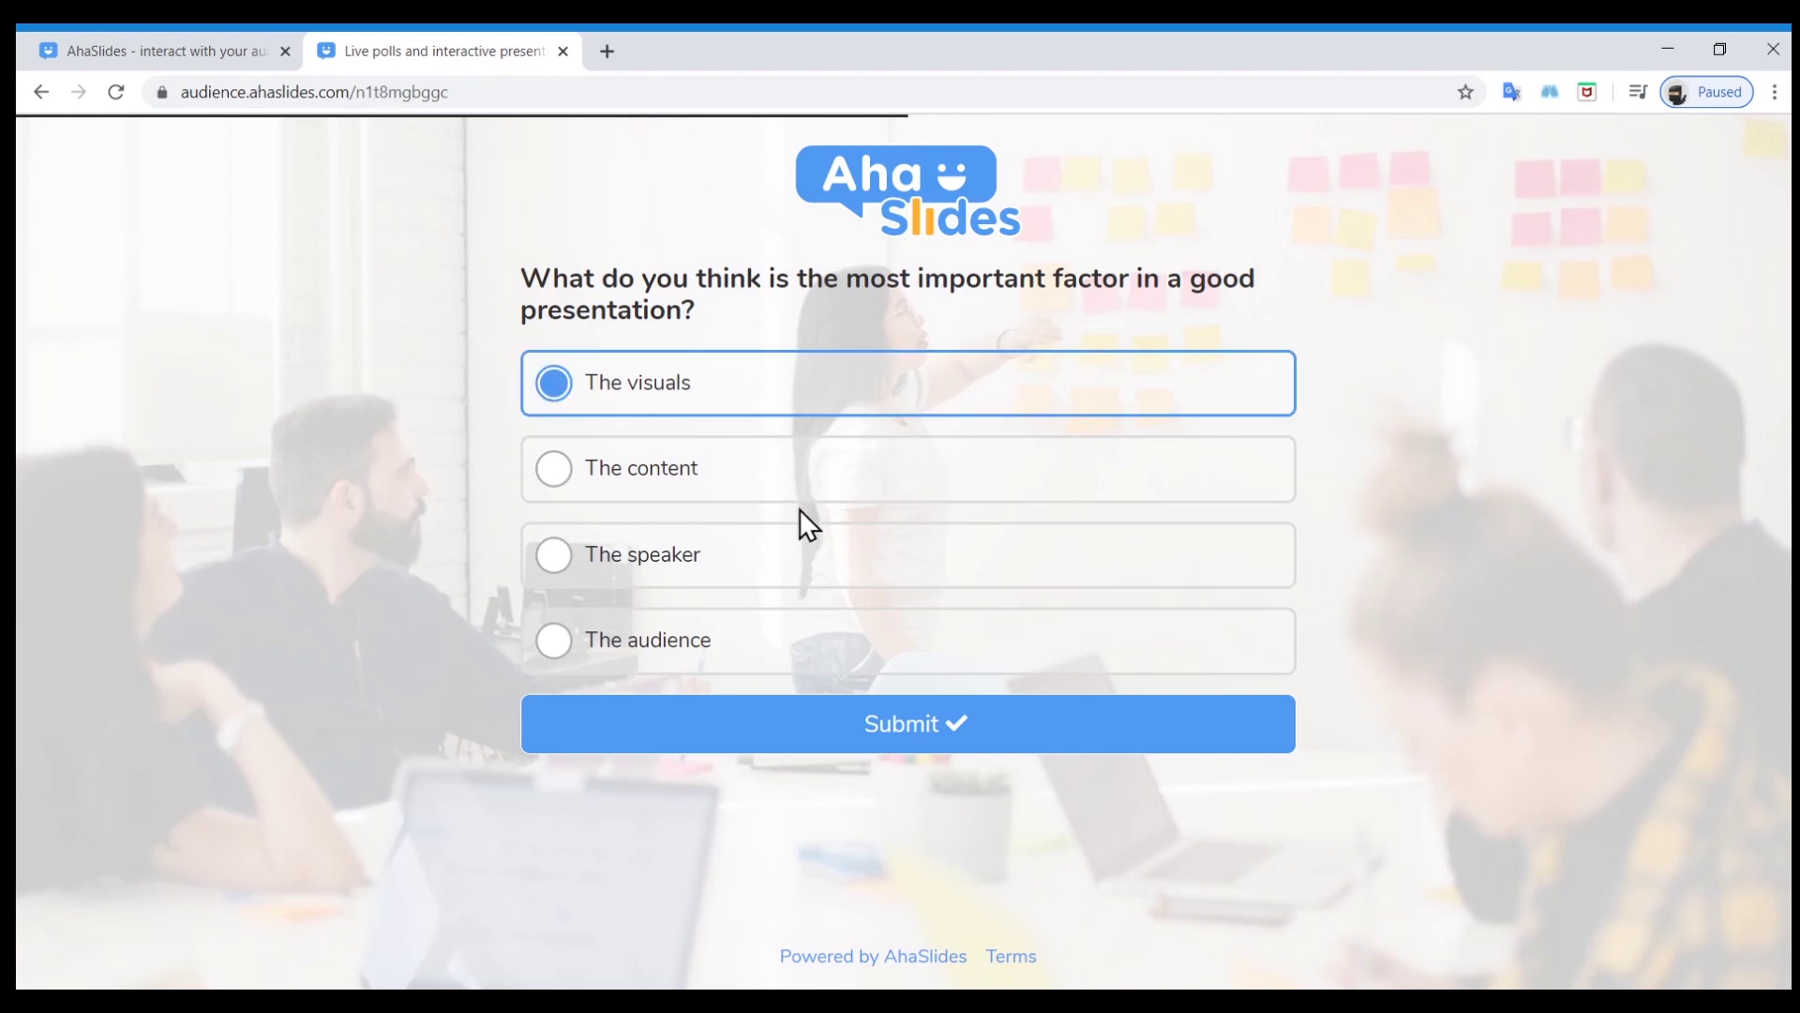